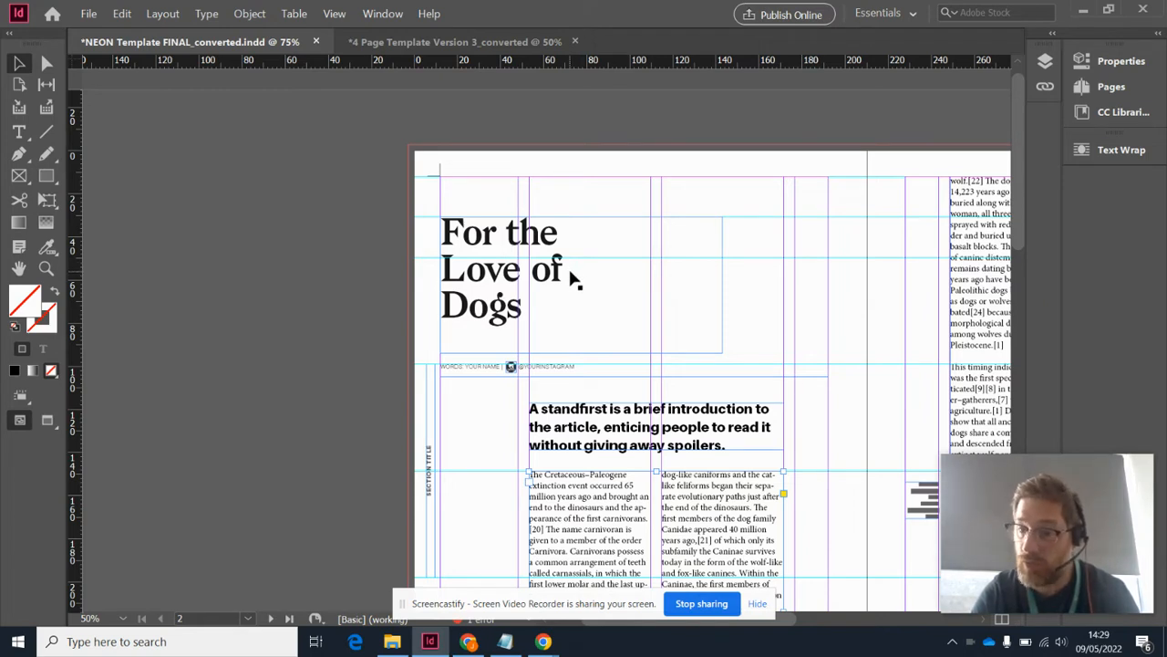
Fill the whole "For the Love of Dogs" headline text with the C=0 M=100 Y=0 K=0 magenta swatch
{"action": "left_click", "coordinate": [490, 279]}
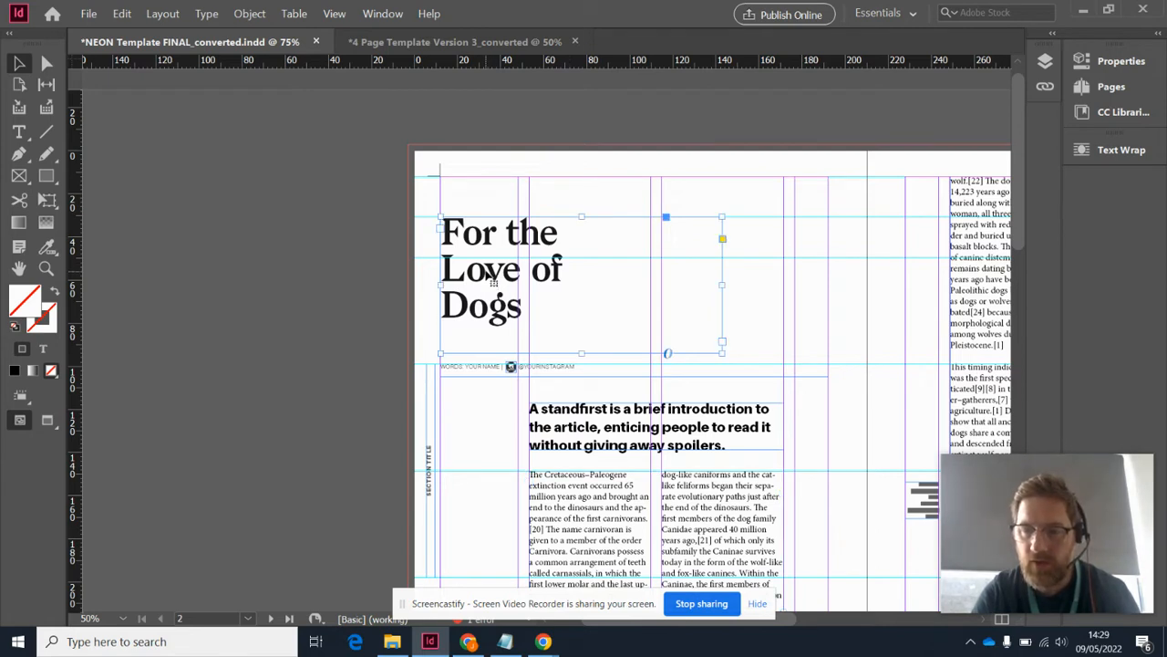
{"action": "key", "text": "t"}
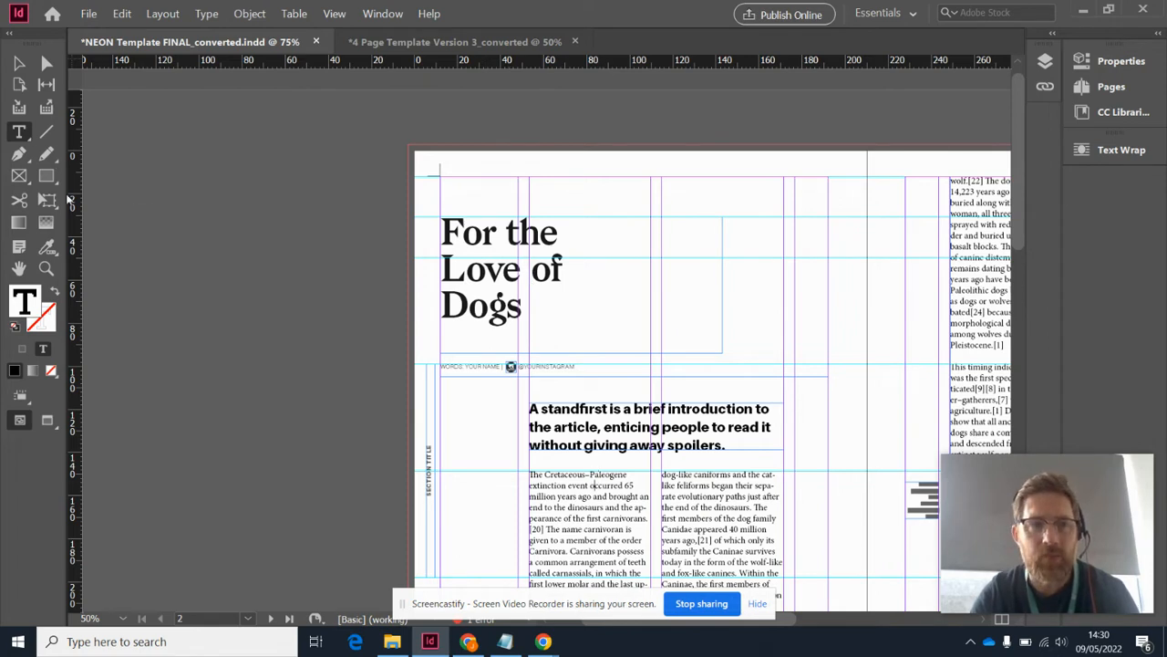
{"action": "left_click", "coordinate": [19, 62]}
{"action": "left_click", "coordinate": [516, 310]}
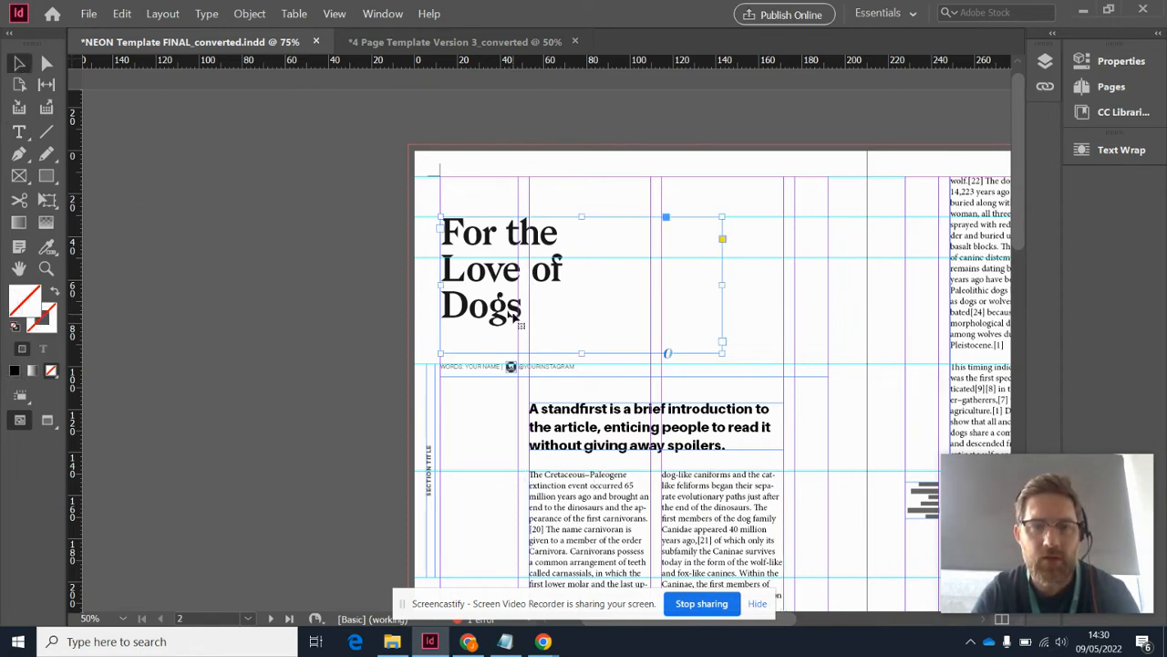
{"action": "double_click", "coordinate": [509, 309]}
{"action": "left_click_drag", "start_coordinate": [532, 313], "coordinate": [417, 240]}
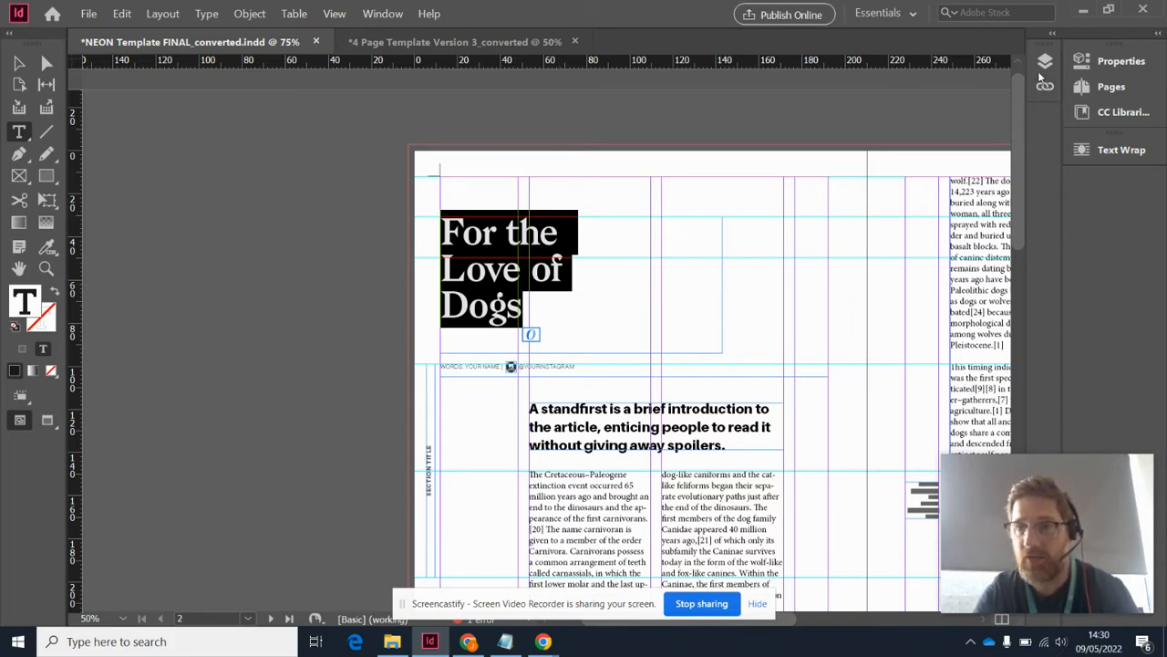
{"action": "left_click", "coordinate": [1103, 64]}
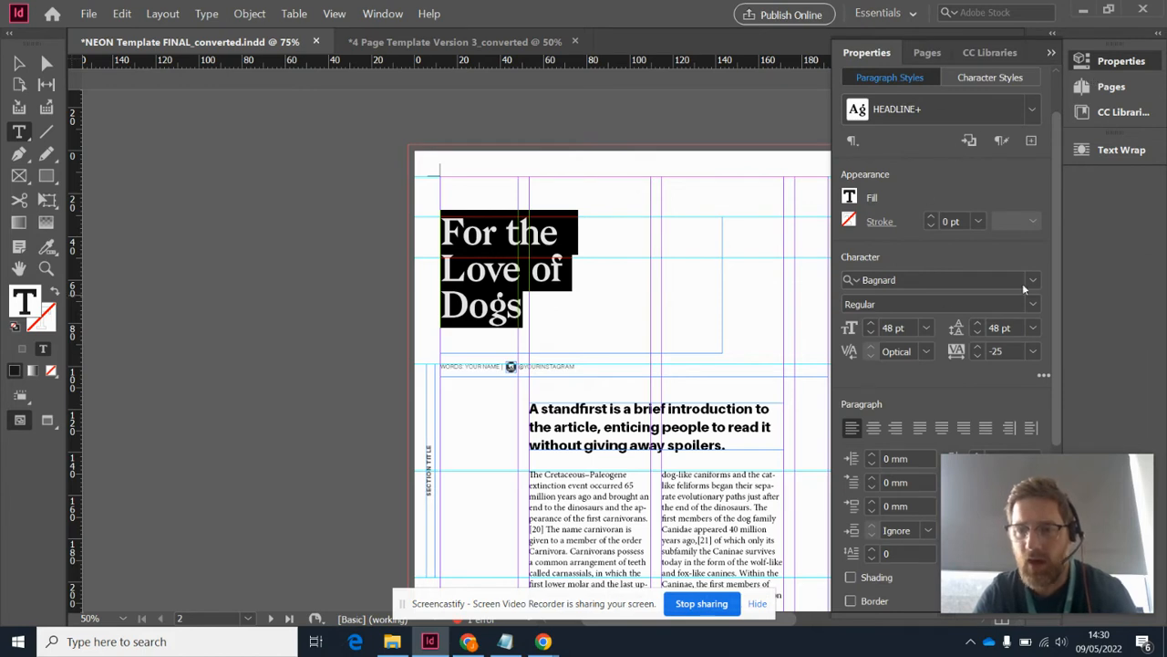
{"action": "left_click", "coordinate": [1032, 281]}
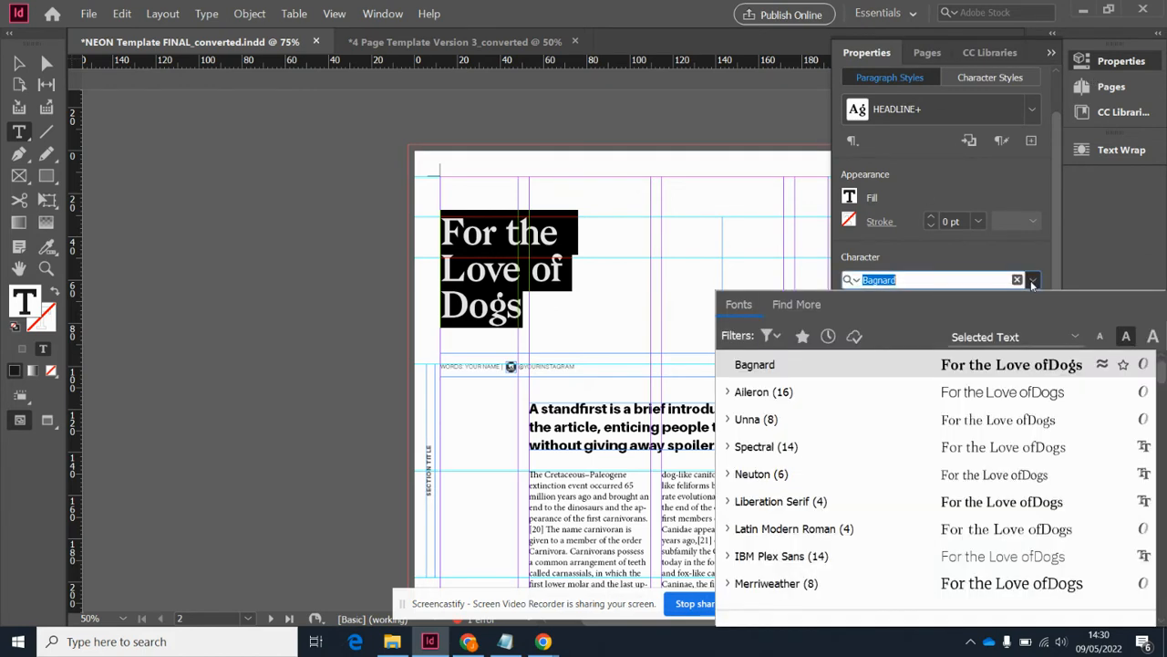
{"action": "left_click", "coordinate": [1033, 284]}
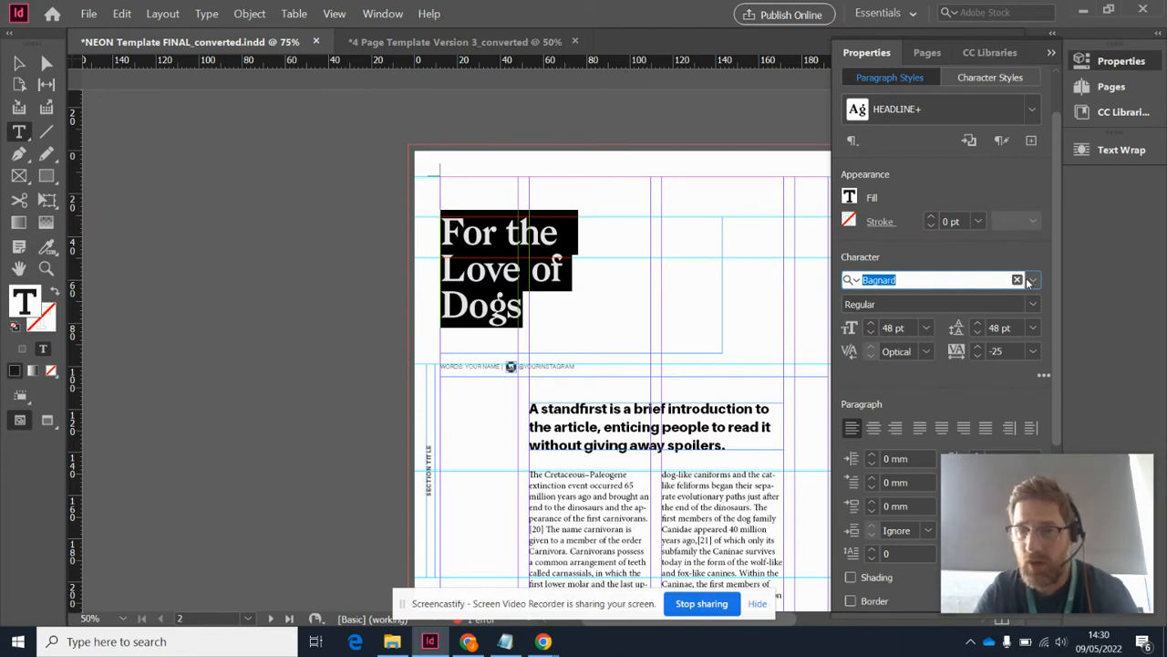
{"action": "left_click", "coordinate": [851, 203]}
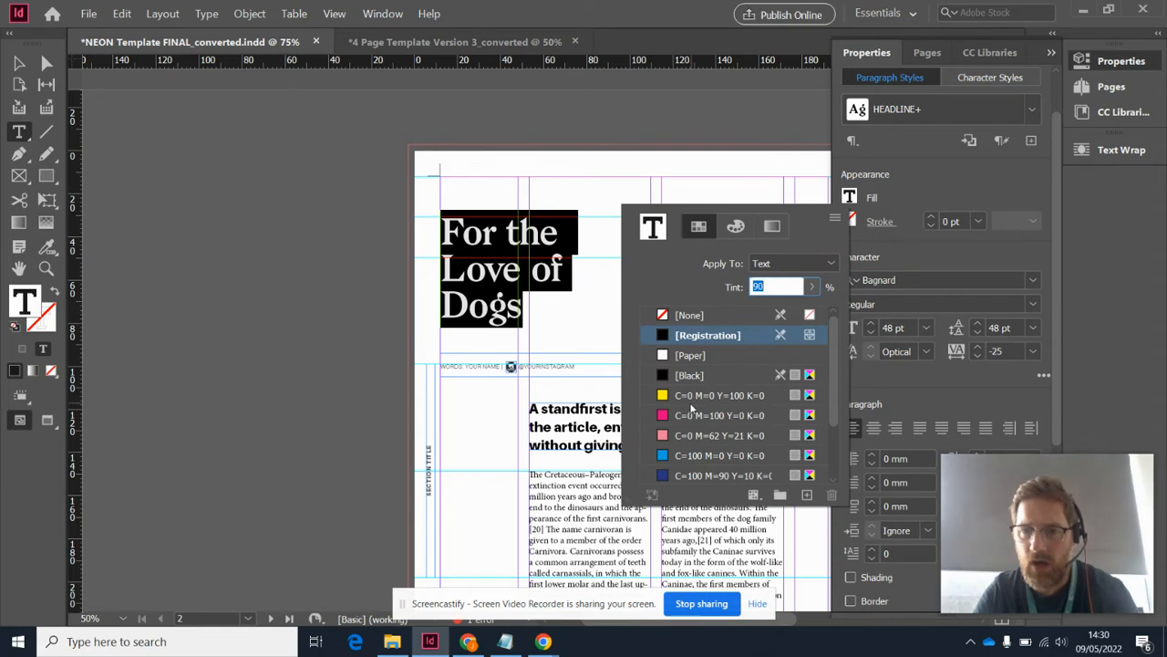
{"action": "left_click", "coordinate": [693, 415]}
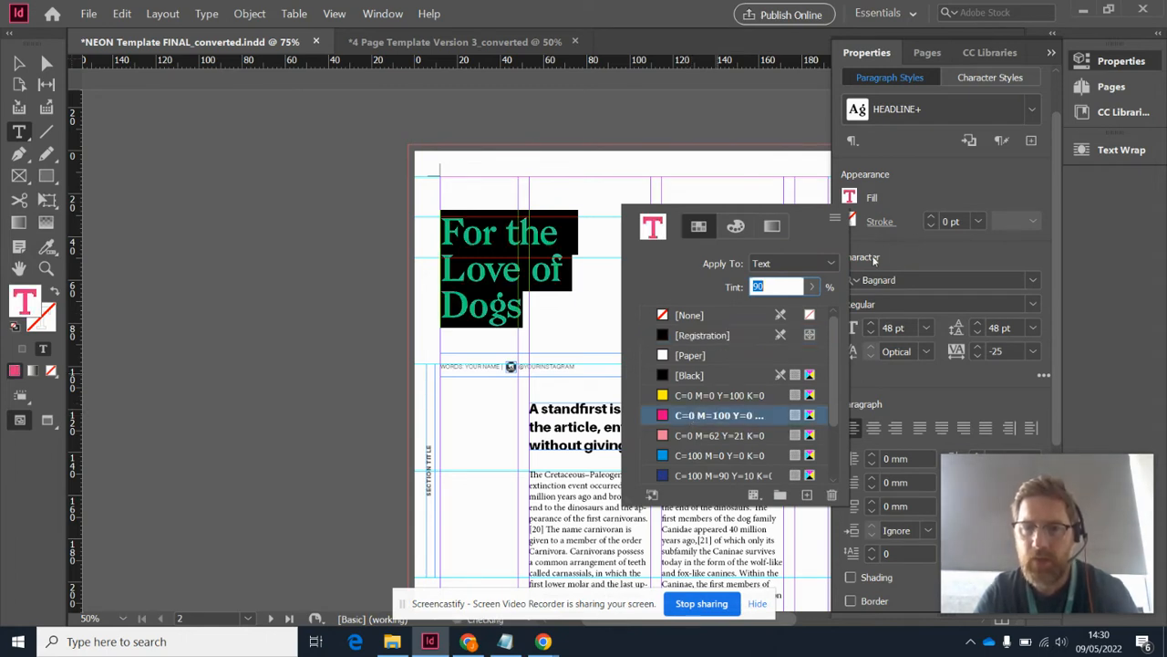
{"action": "left_click", "coordinate": [910, 192]}
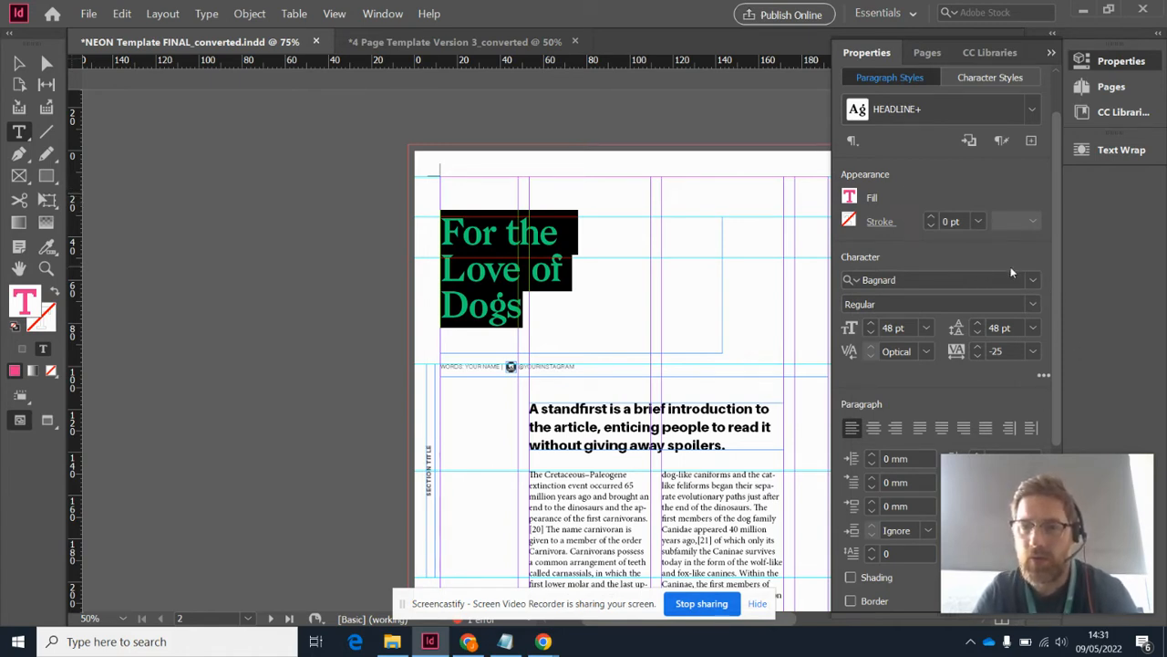
Try a 2 pt stroke on the headline text and return the stroke weight to 0 pt
{"action": "left_click", "coordinate": [931, 221]}
{"action": "left_click", "coordinate": [931, 221]}
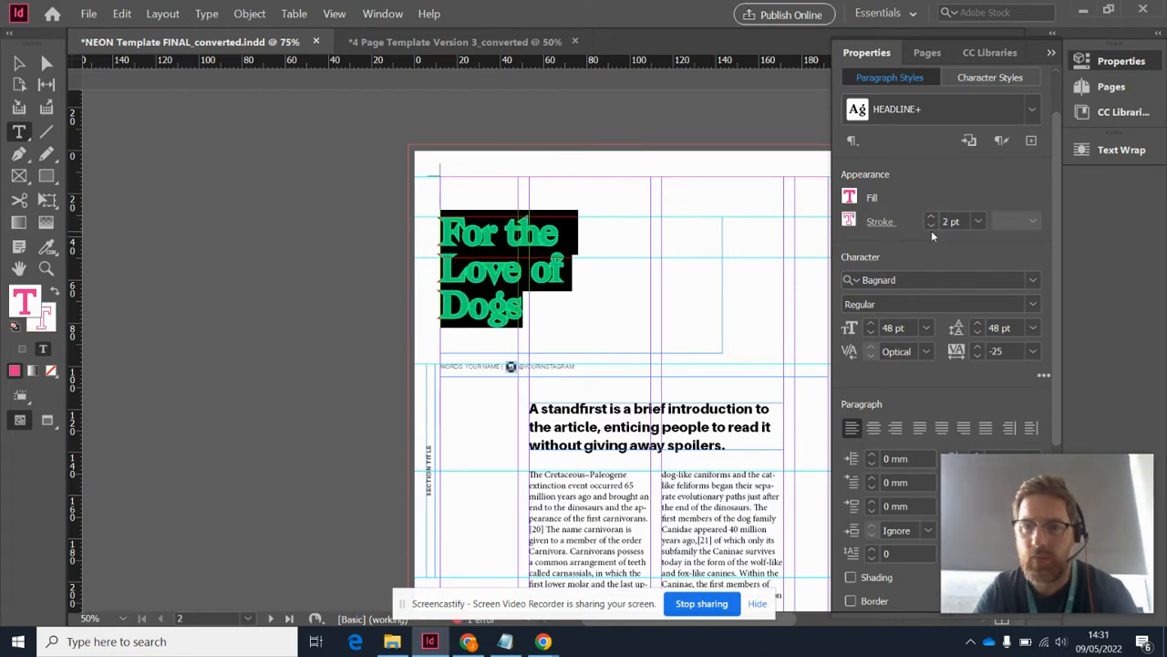
{"action": "left_click", "coordinate": [702, 263]}
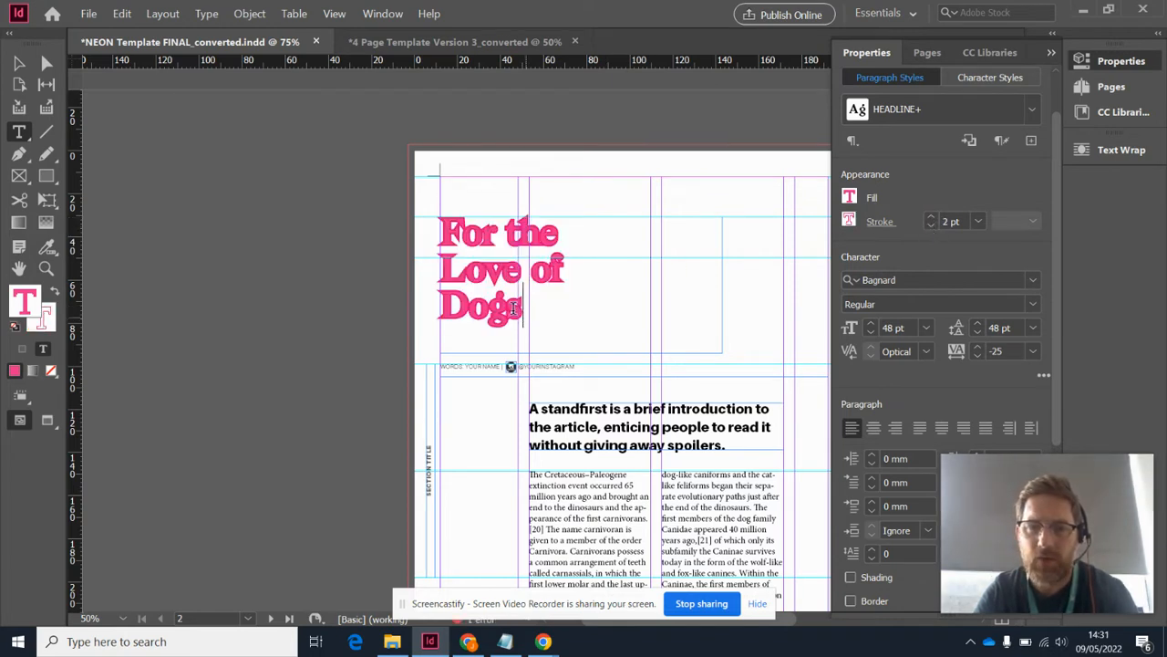
{"action": "left_click_drag", "start_coordinate": [523, 308], "coordinate": [407, 232]}
{"action": "left_click", "coordinate": [932, 225]}
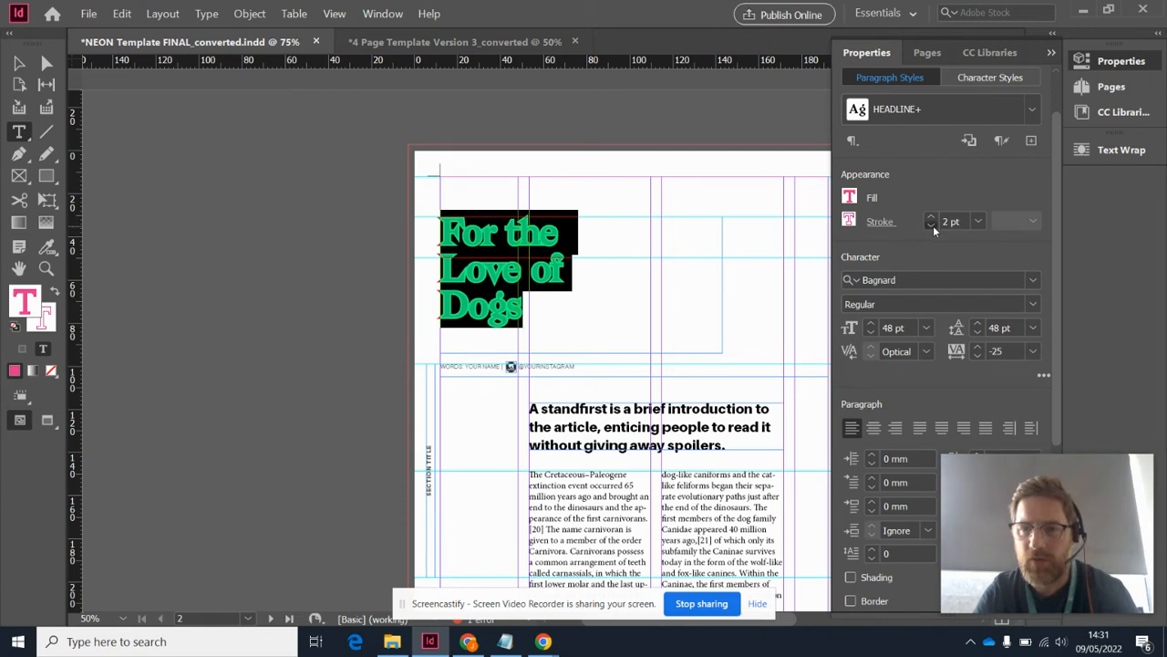
{"action": "left_click", "coordinate": [932, 225]}
Try Liberation Serif on the headline, settle on the Merriweather font and set its size to 72 pt
{"action": "left_click", "coordinate": [921, 282]}
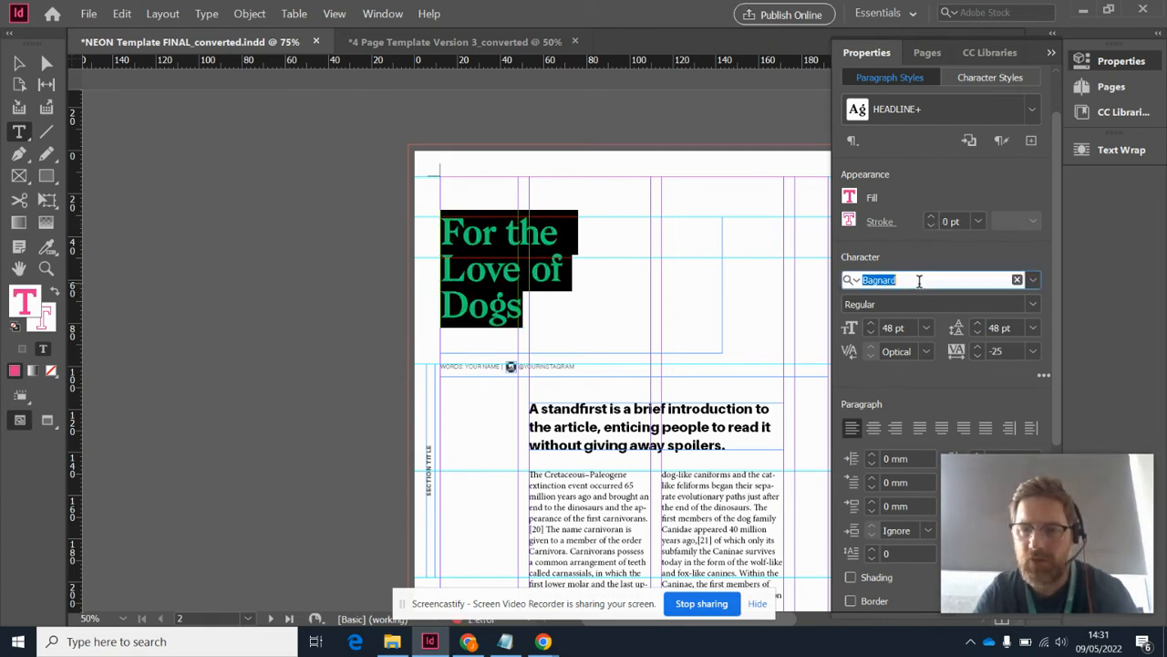
{"action": "left_click", "coordinate": [1032, 280]}
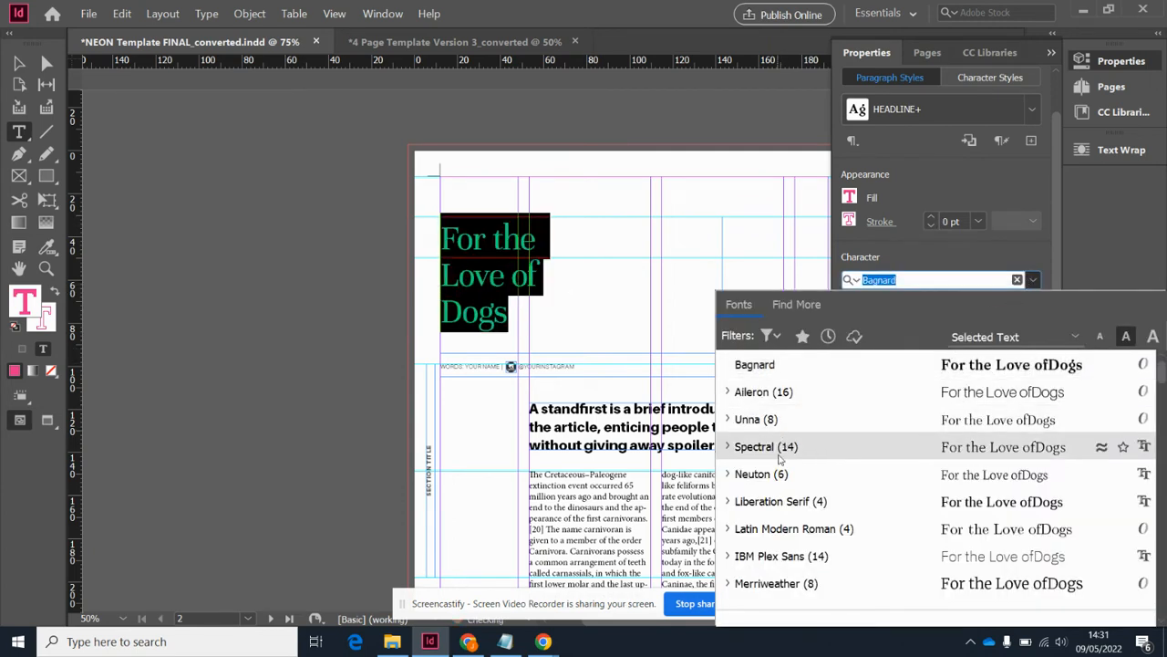
{"action": "left_click", "coordinate": [773, 497]}
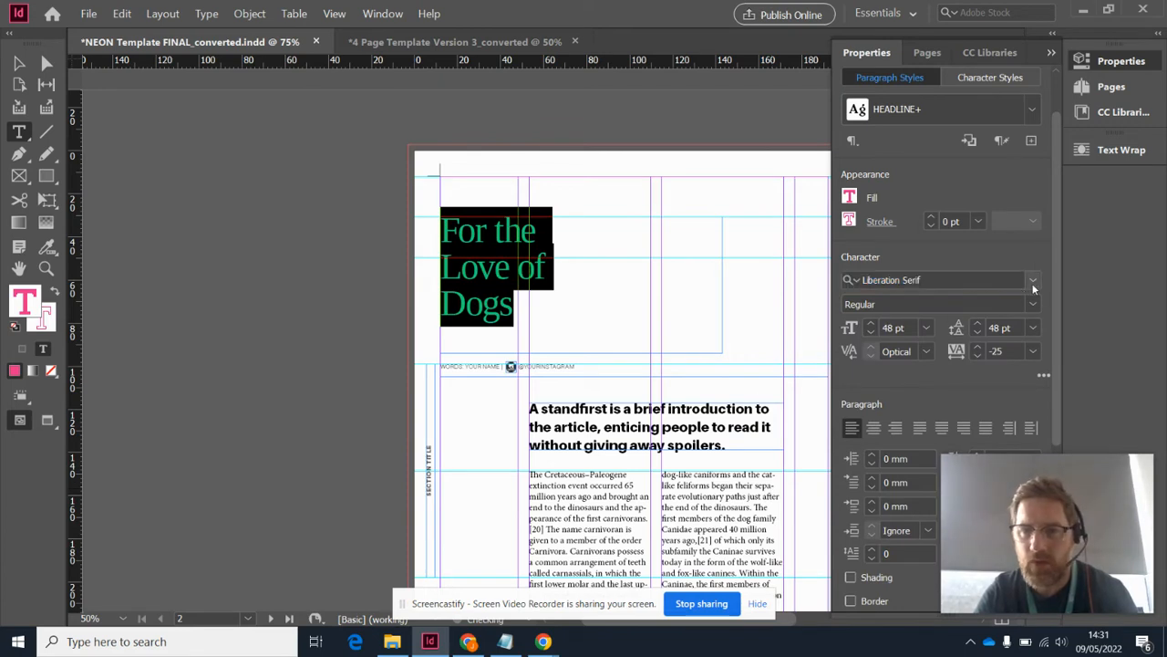
{"action": "left_click", "coordinate": [1032, 280]}
{"action": "left_click", "coordinate": [753, 582]}
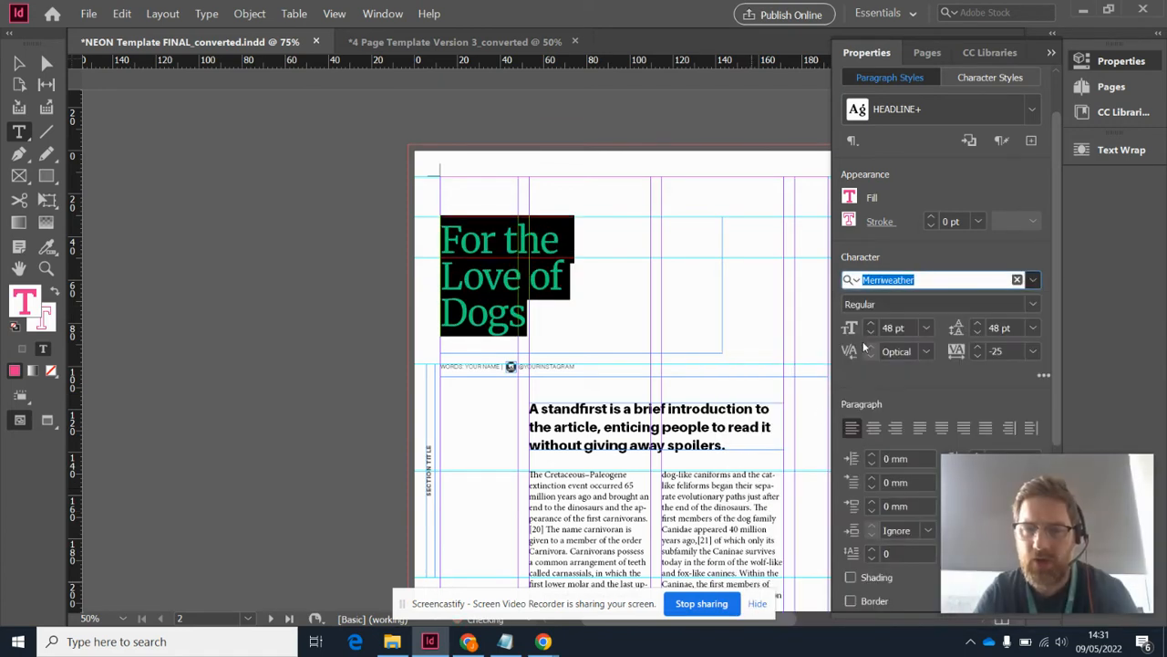
{"action": "left_click", "coordinate": [927, 330]}
{"action": "left_click", "coordinate": [923, 310]}
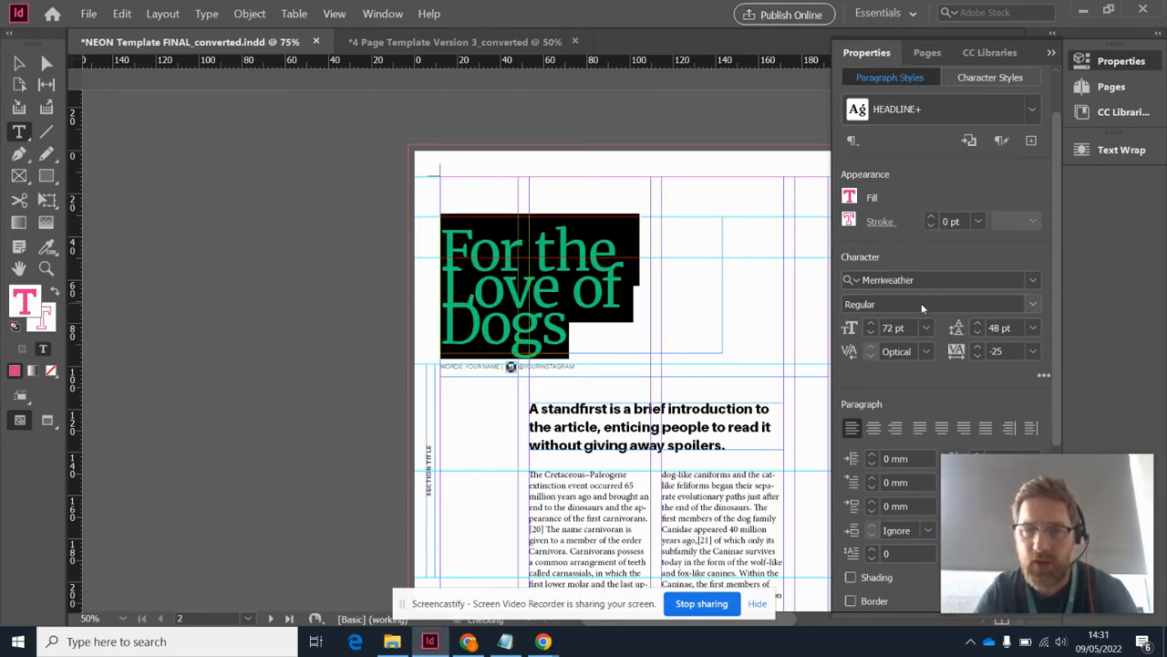
Try 30 pt and 72 pt leading on the headline and return it to 48 pt
{"action": "left_click", "coordinate": [1034, 329]}
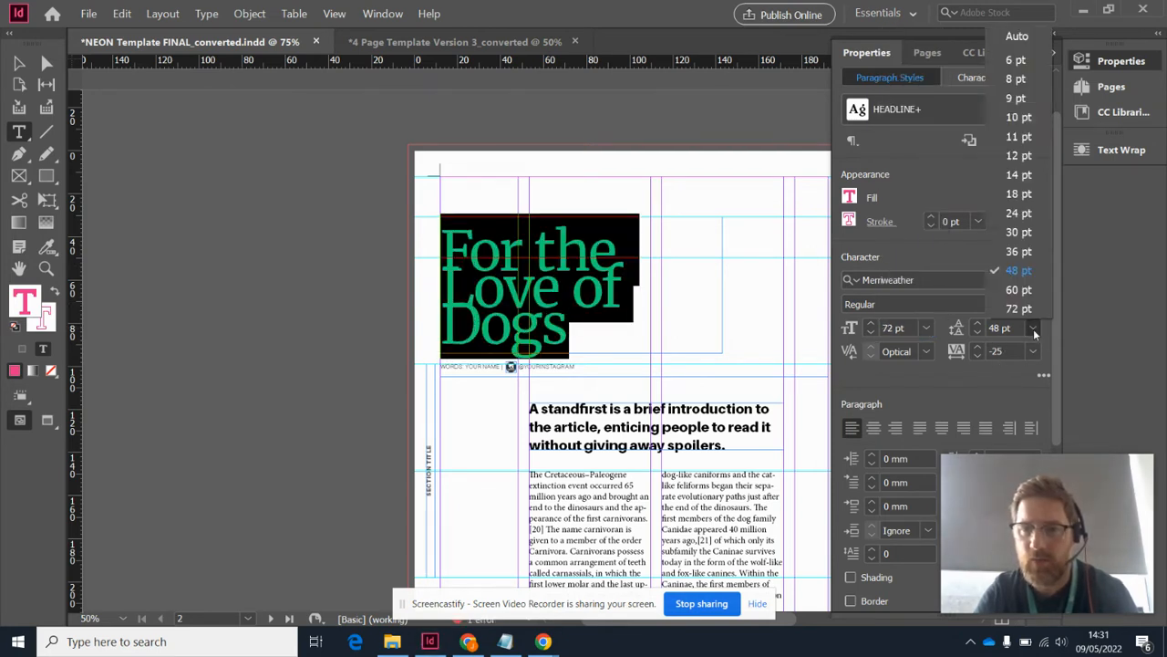
{"action": "left_click", "coordinate": [1018, 231]}
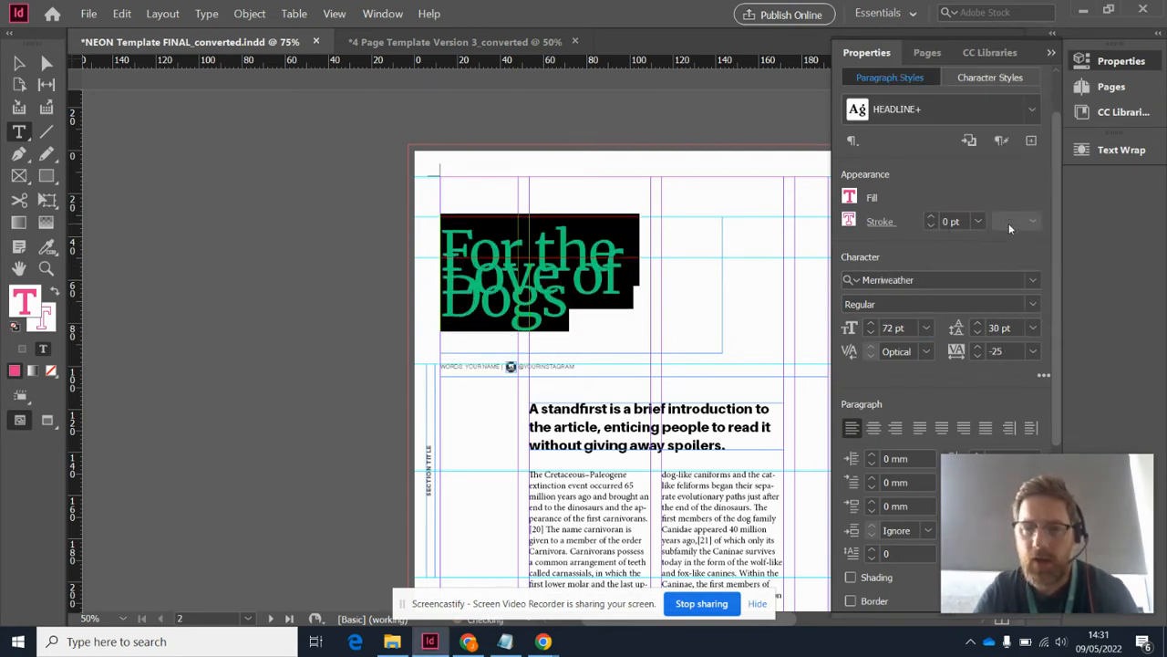
{"action": "left_click", "coordinate": [1033, 329]}
{"action": "left_click", "coordinate": [1022, 312]}
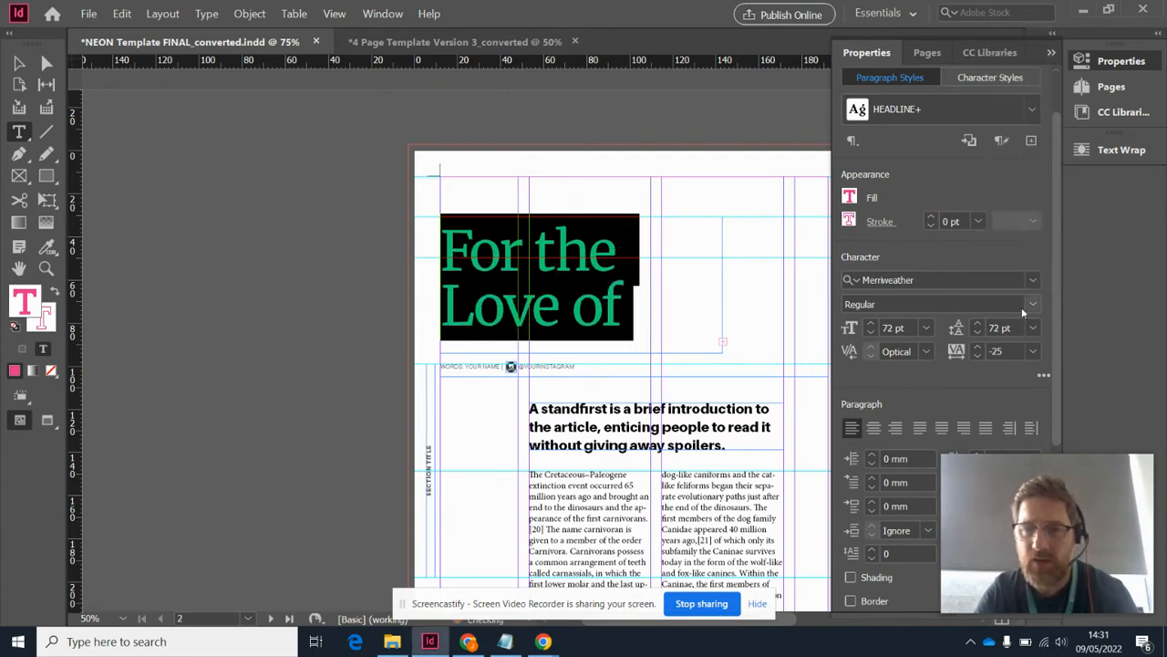
{"action": "left_click", "coordinate": [1033, 329]}
{"action": "left_click", "coordinate": [1012, 272]}
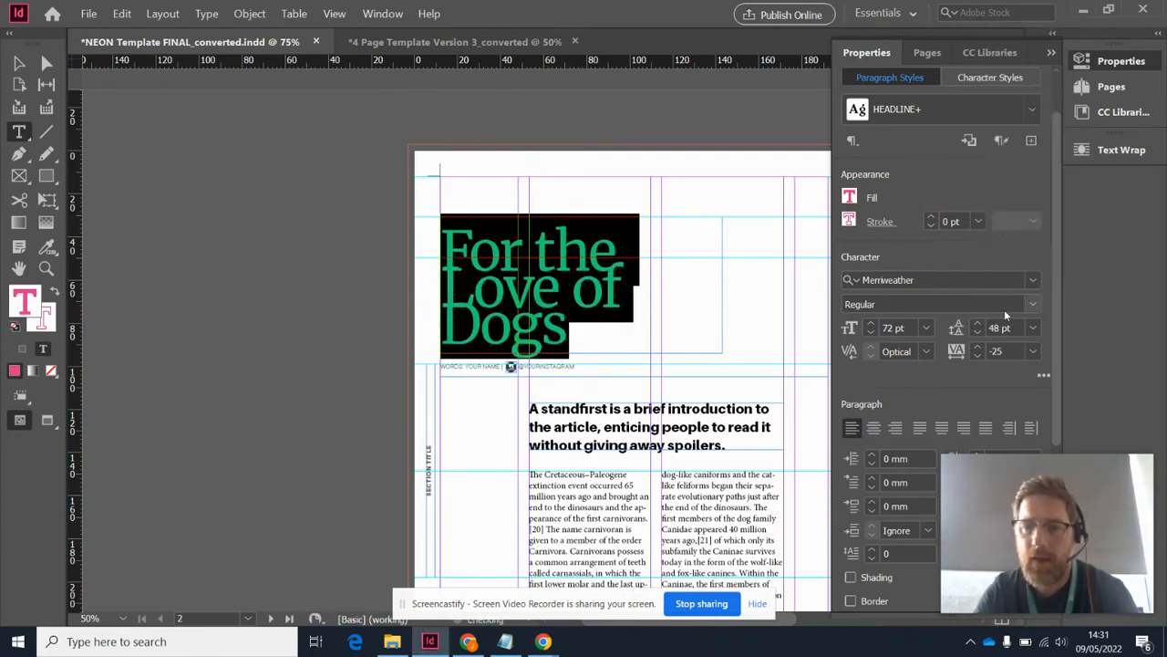
Try a tracking of 200 on the headline text and set it to -75
{"action": "left_click", "coordinate": [1034, 354]}
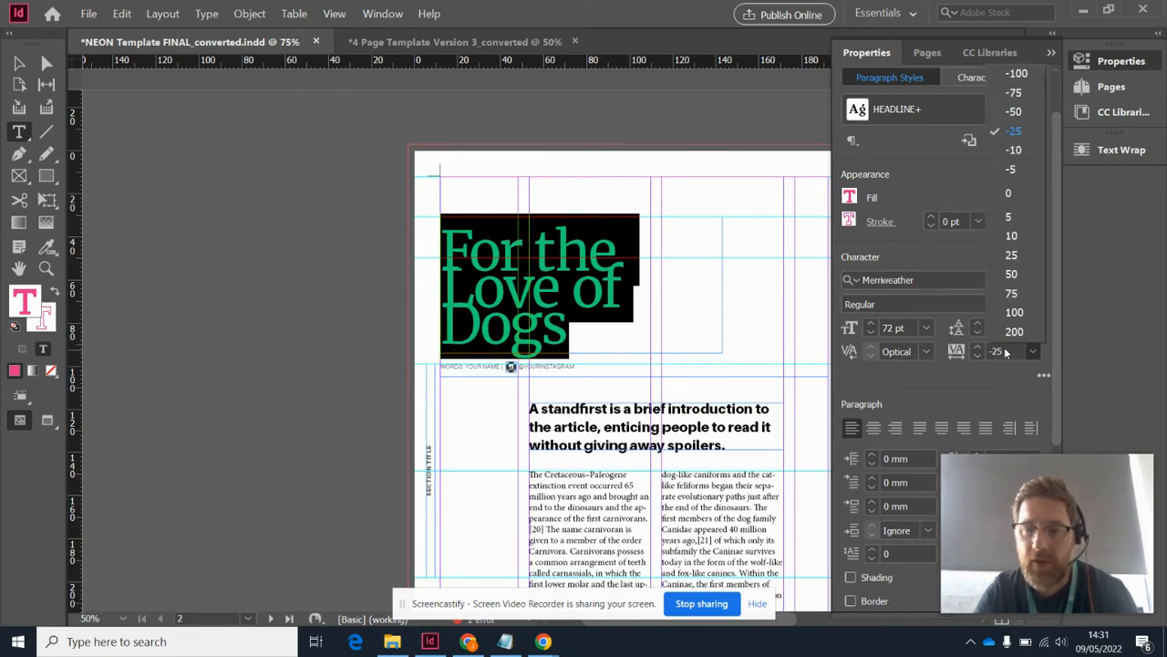
{"action": "left_click", "coordinate": [1013, 331]}
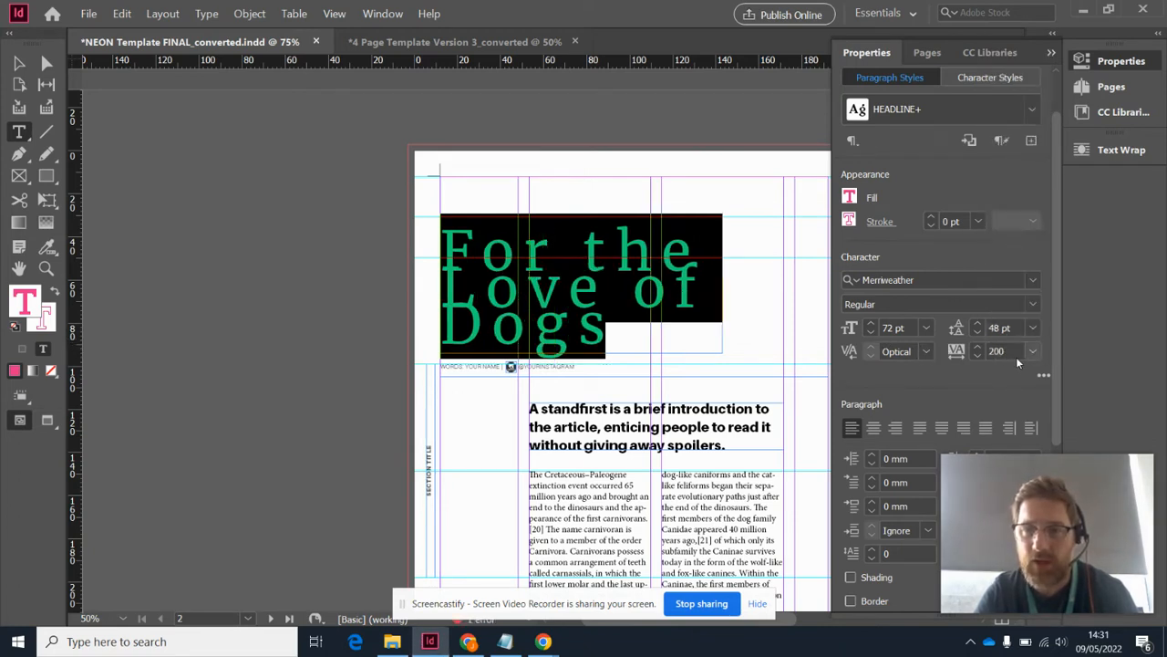
{"action": "left_click", "coordinate": [1033, 354]}
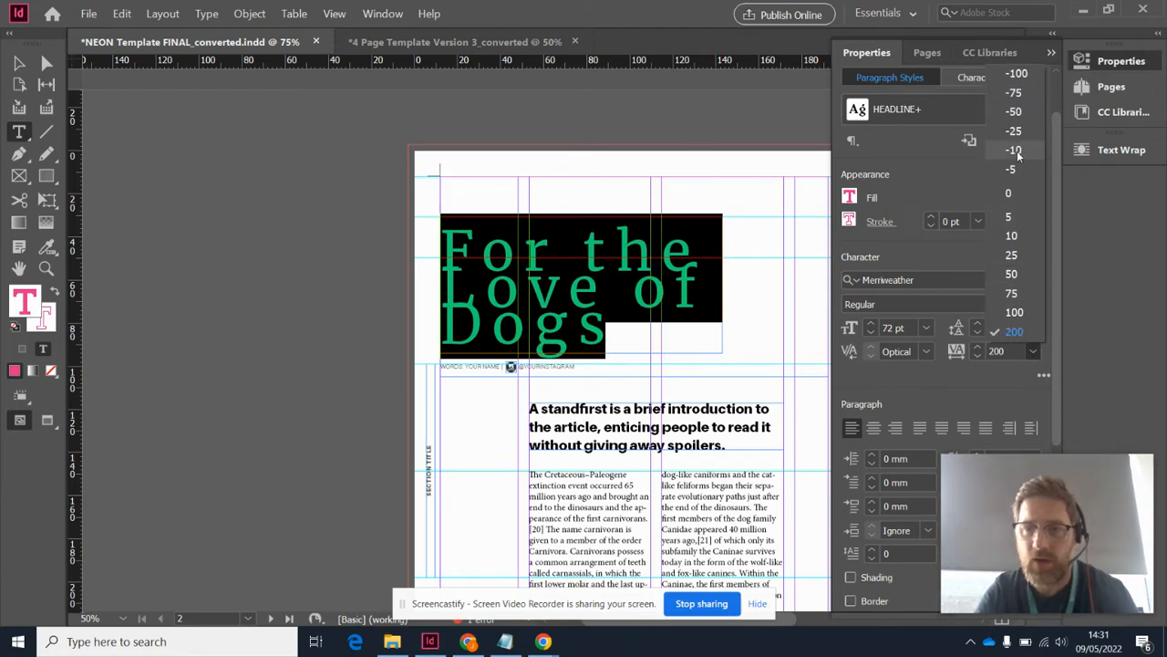
{"action": "left_click", "coordinate": [1016, 93]}
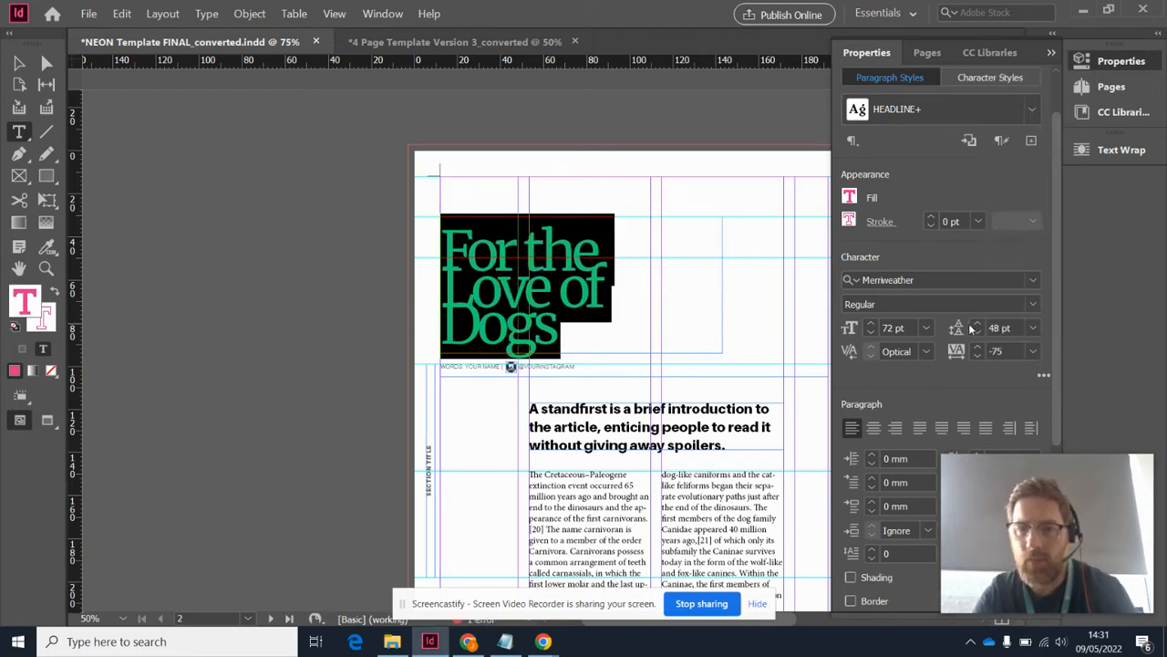
Try centre and right alignment on the headline, including a small left indent, and restore left alignment with no indent
{"action": "scroll", "coordinate": [972, 328], "scroll_direction": "down", "scroll_amount": 4}
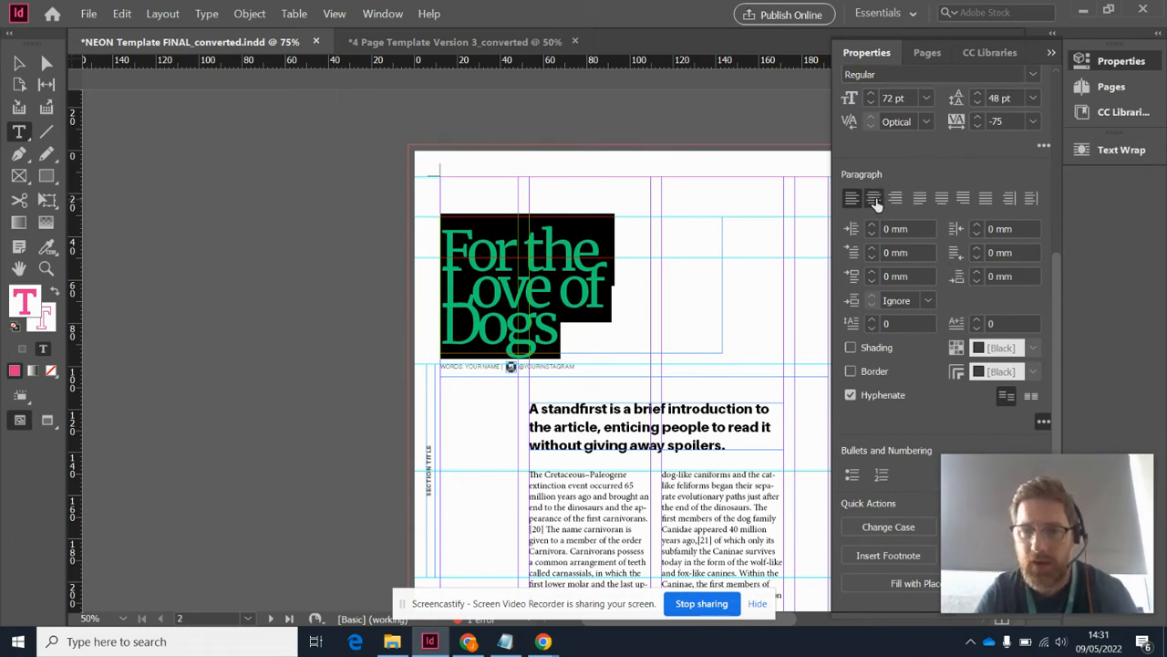
{"action": "left_click", "coordinate": [874, 197]}
{"action": "left_click", "coordinate": [853, 198]}
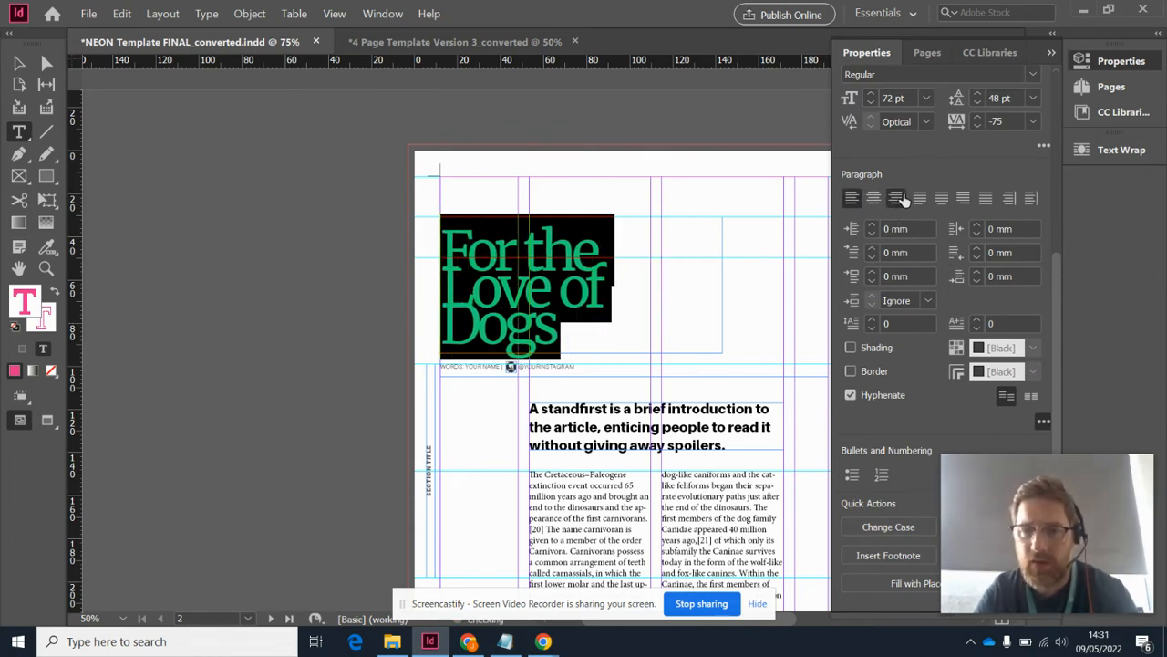
{"action": "left_click", "coordinate": [896, 198]}
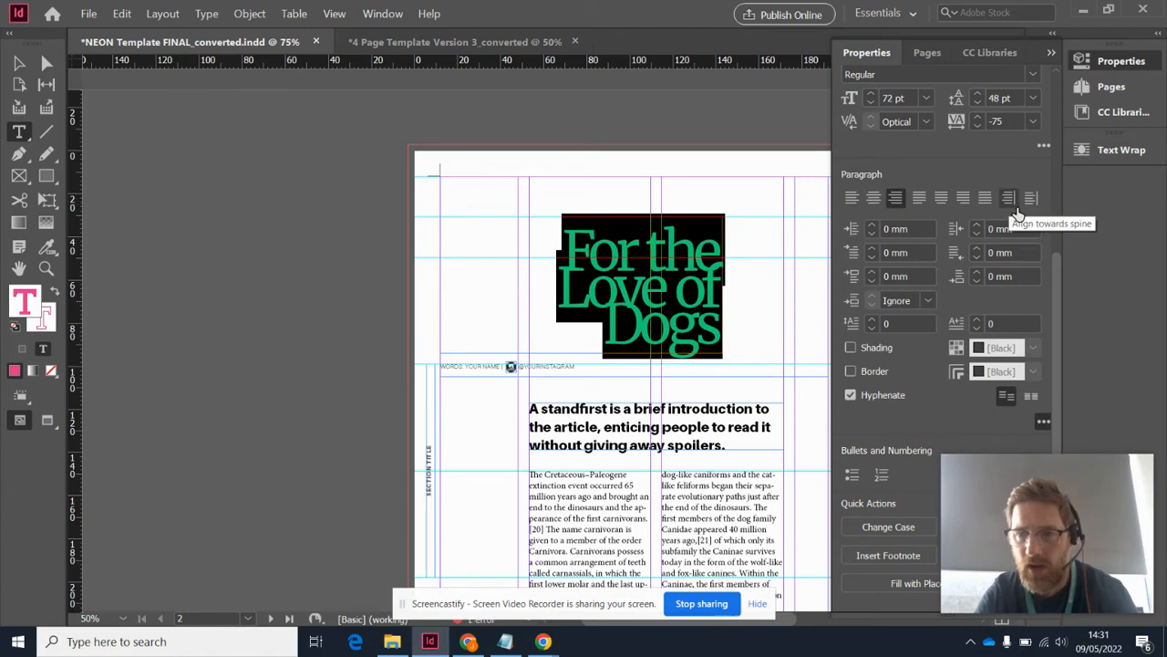
{"action": "left_click", "coordinate": [873, 226]}
{"action": "left_click", "coordinate": [873, 226]}
{"action": "left_click", "coordinate": [872, 233]}
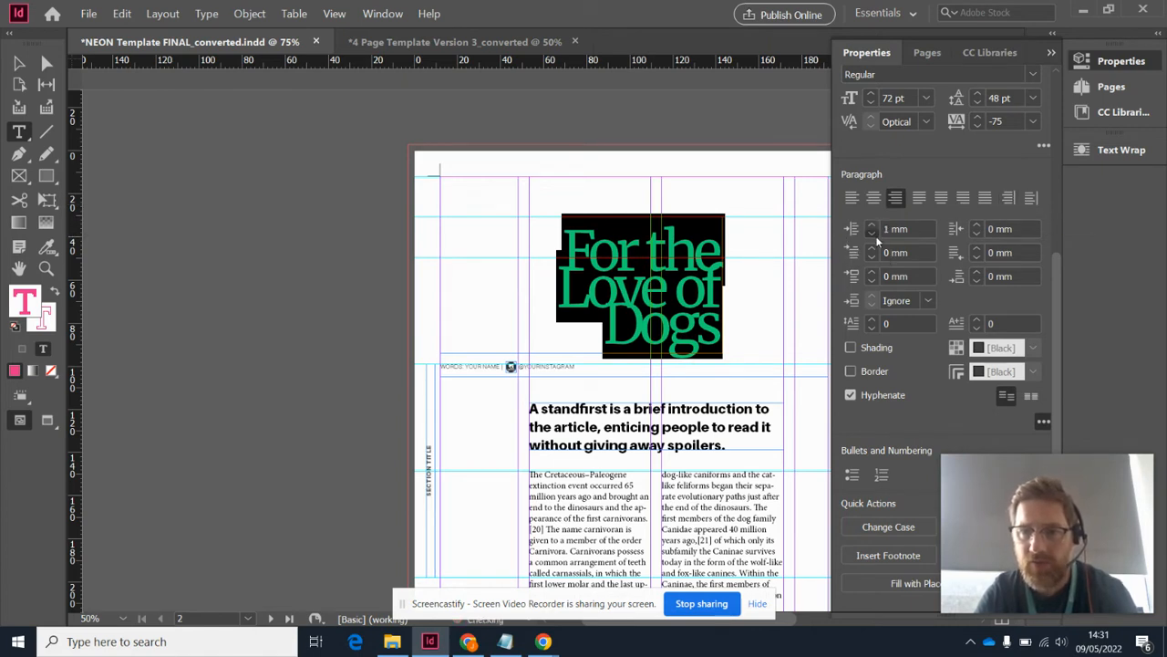
{"action": "left_click", "coordinate": [872, 233]}
{"action": "left_click", "coordinate": [851, 199]}
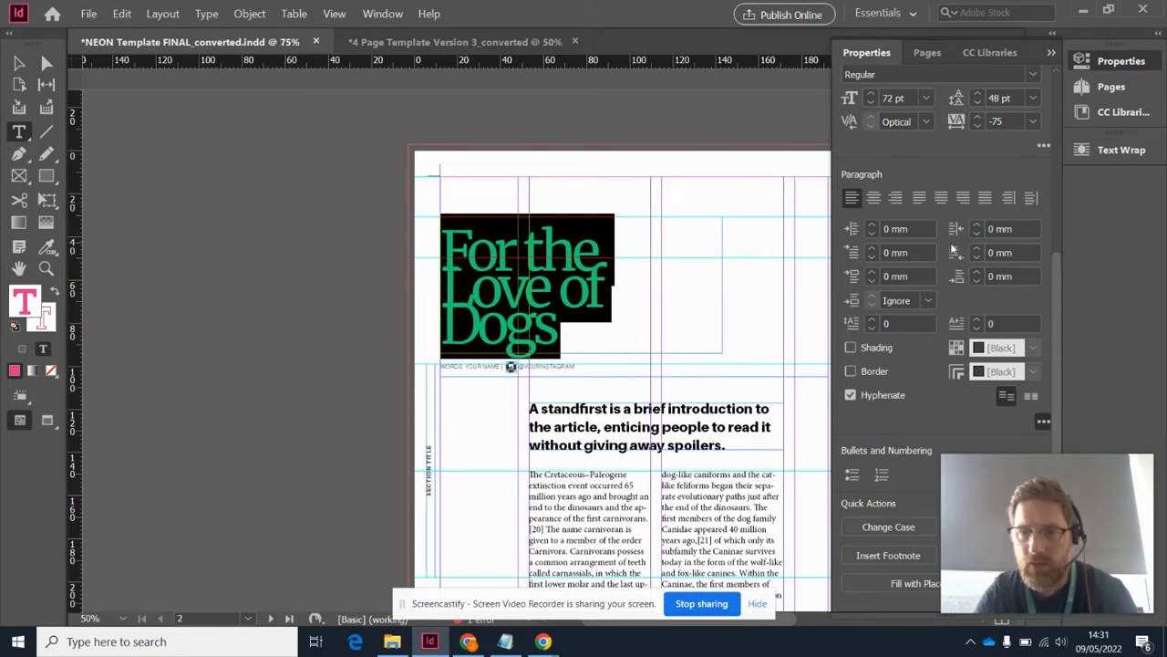
Try a 3 mm left indent on the left-aligned headline and reset it to 0 mm
{"action": "left_click", "coordinate": [873, 225]}
{"action": "left_click", "coordinate": [873, 225]}
{"action": "left_click", "coordinate": [873, 225]}
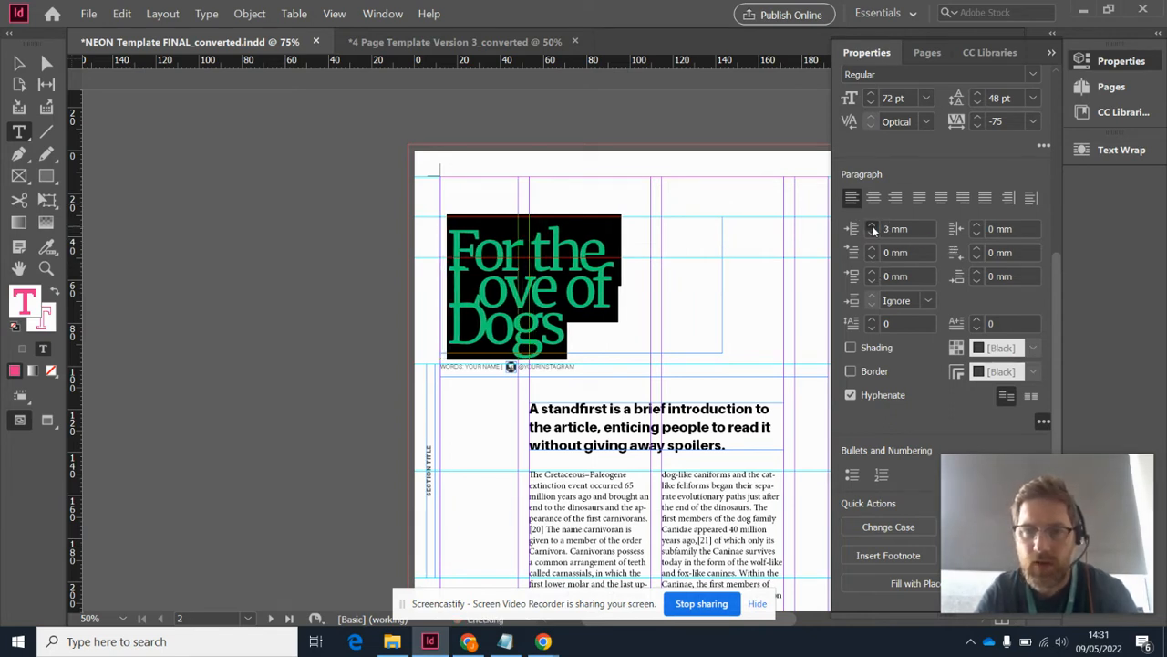
{"action": "left_click", "coordinate": [872, 234]}
{"action": "left_click", "coordinate": [872, 234]}
{"action": "left_click", "coordinate": [872, 234]}
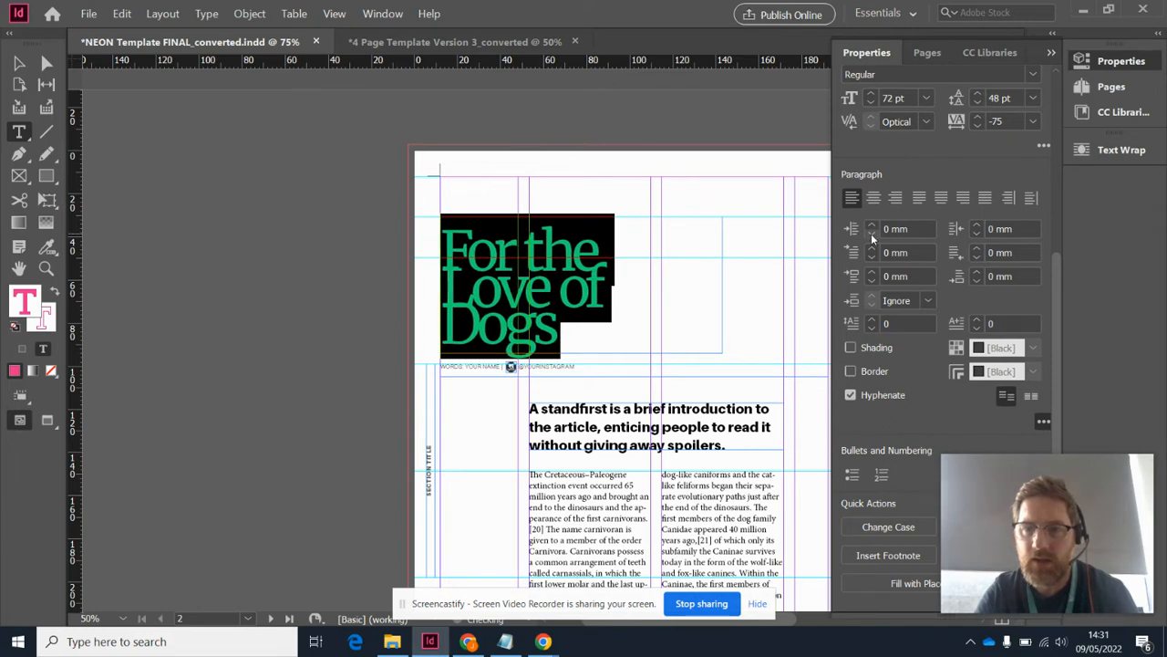
Turn on paragraph shading and a paragraph border for the headline
{"action": "left_click", "coordinate": [850, 347]}
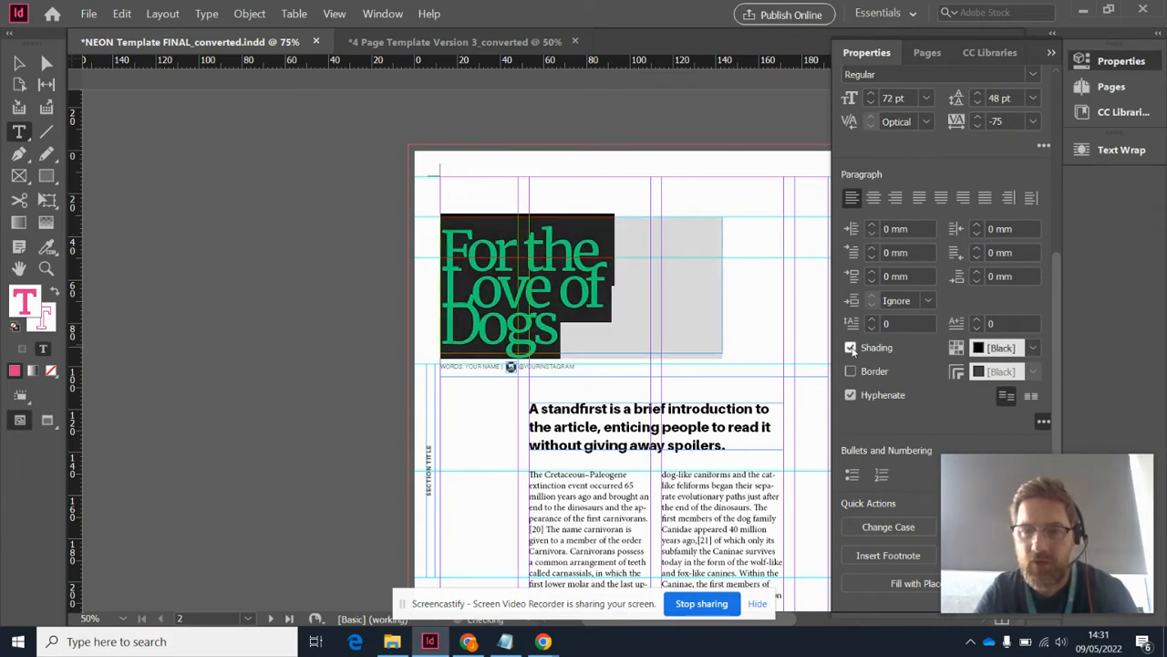
{"action": "left_click", "coordinate": [850, 372]}
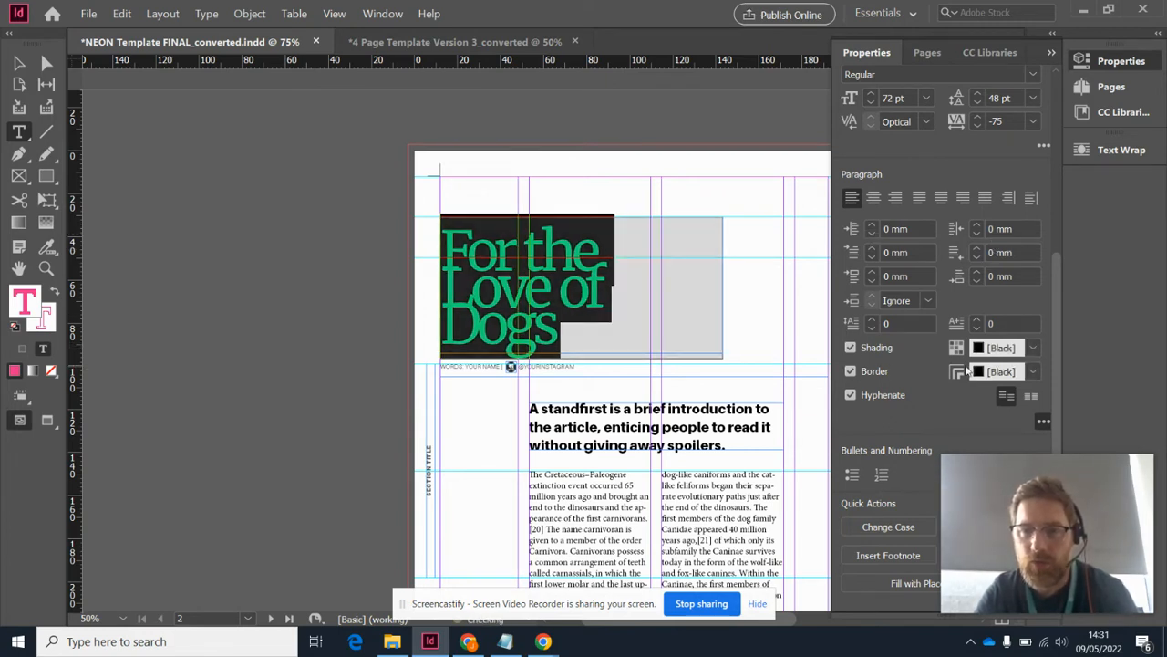
Select the headline's text frame and bring up the document's paragraph styles
{"action": "left_click", "coordinate": [20, 63]}
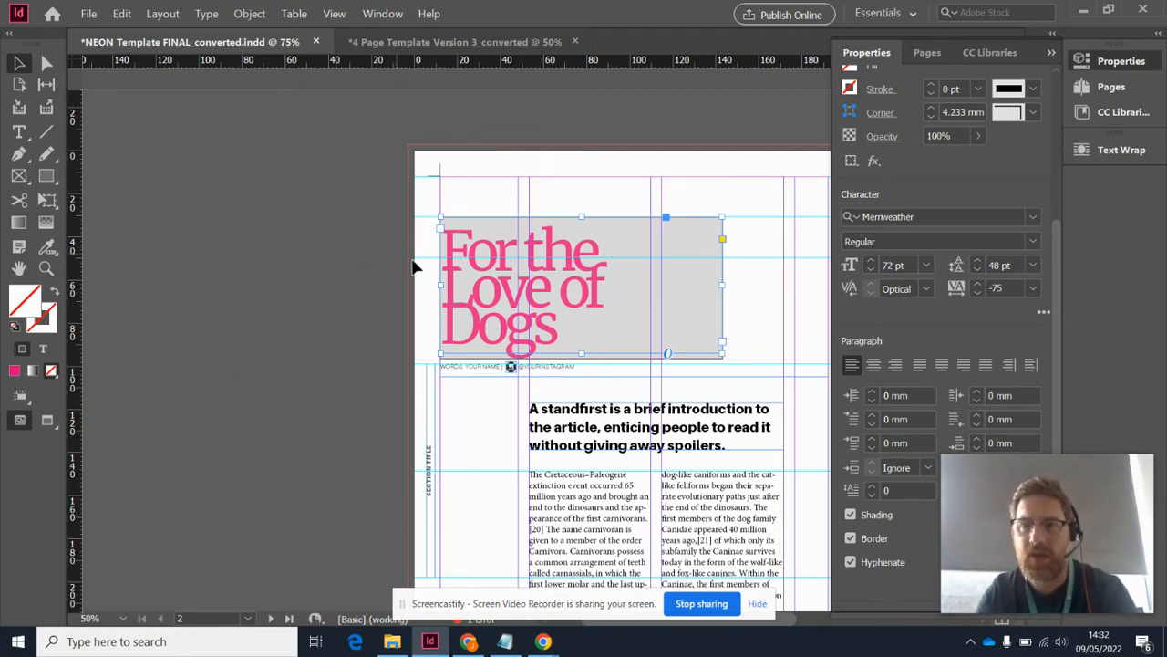
{"action": "left_click", "coordinate": [383, 14]}
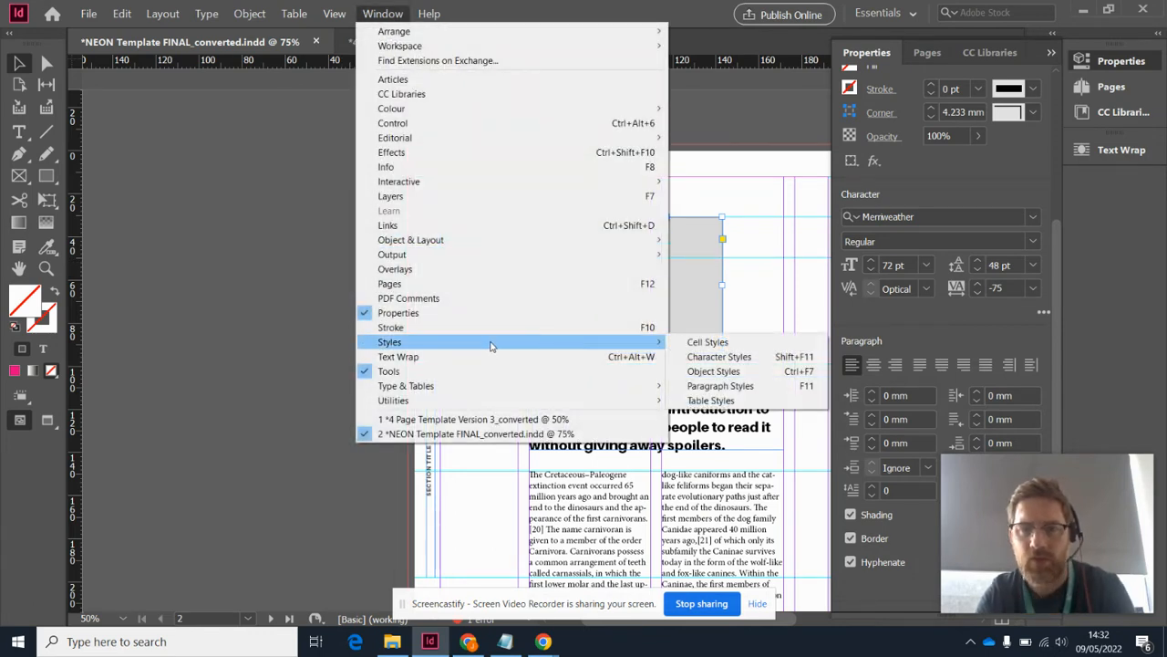
{"action": "mouse_move", "coordinate": [653, 349]}
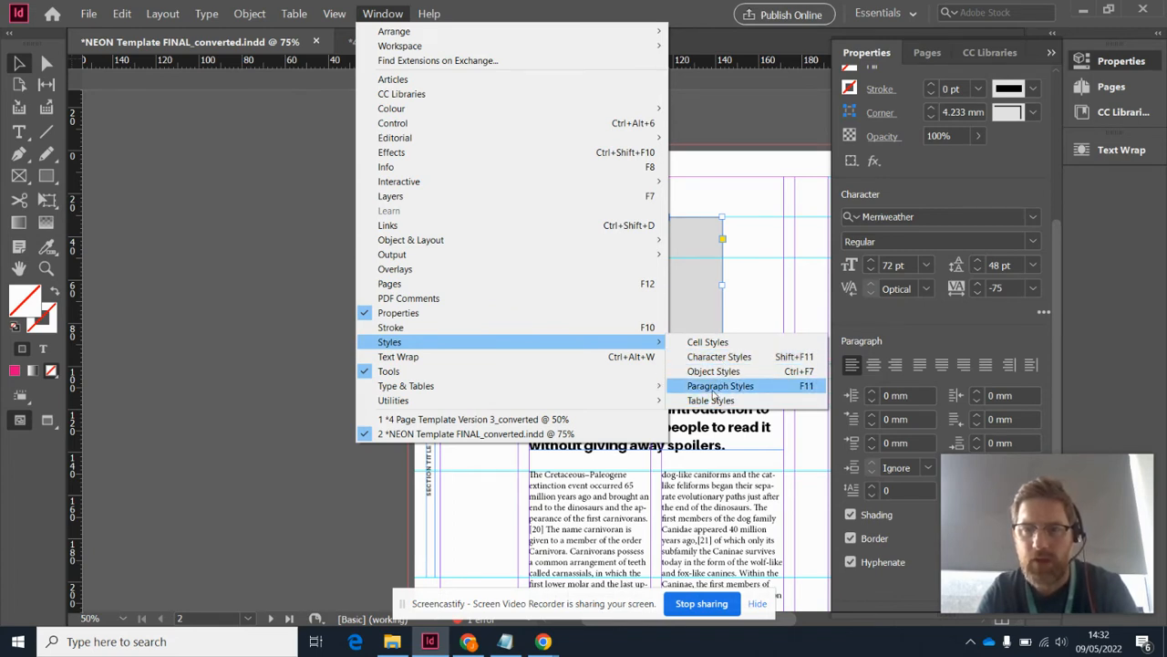
{"action": "left_click", "coordinate": [713, 392]}
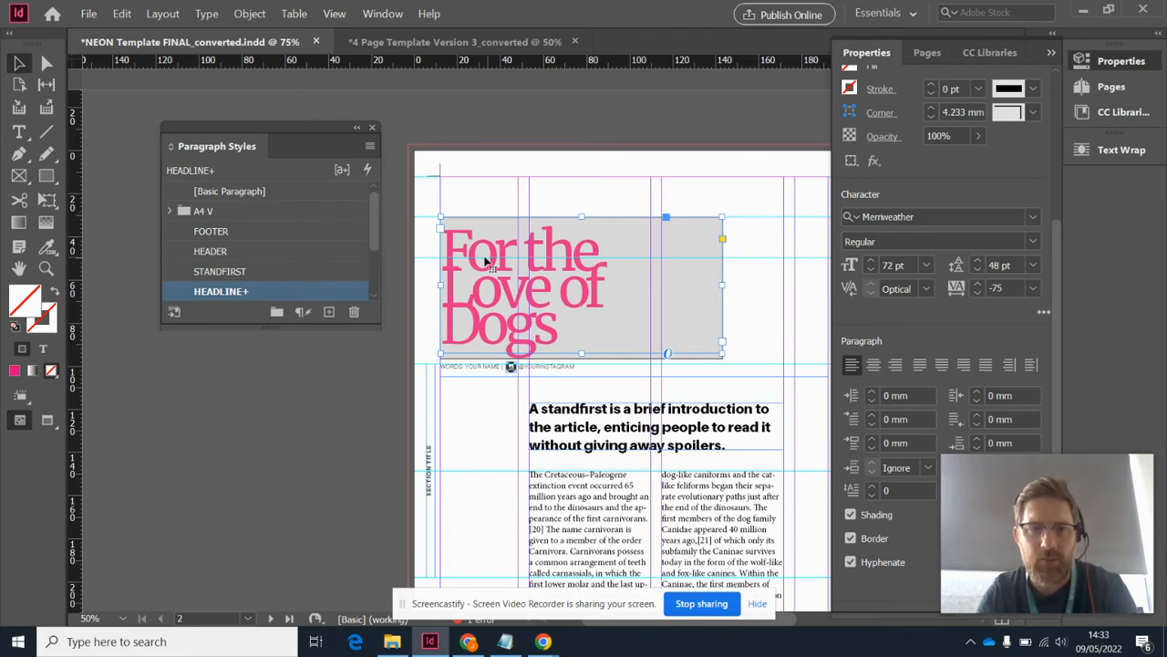
Try the STANDFIRST, HEADER and PARAGRAPH styles on the headline and settle on the HEADLINE style
{"action": "left_click", "coordinate": [223, 272]}
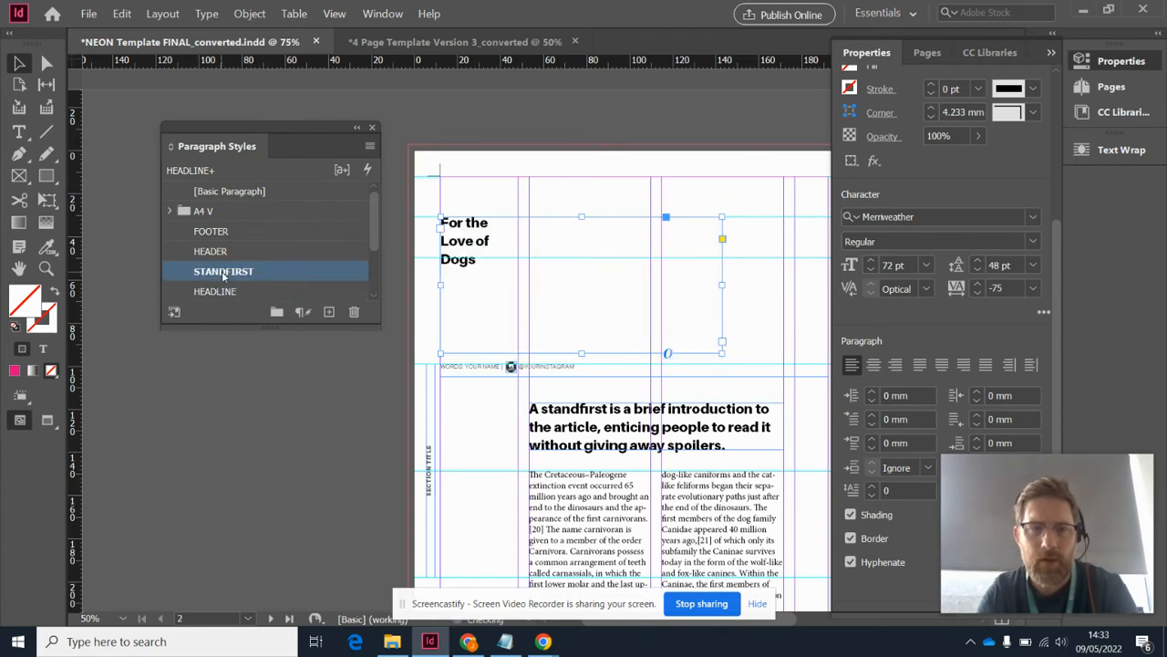
{"action": "left_click", "coordinate": [219, 252]}
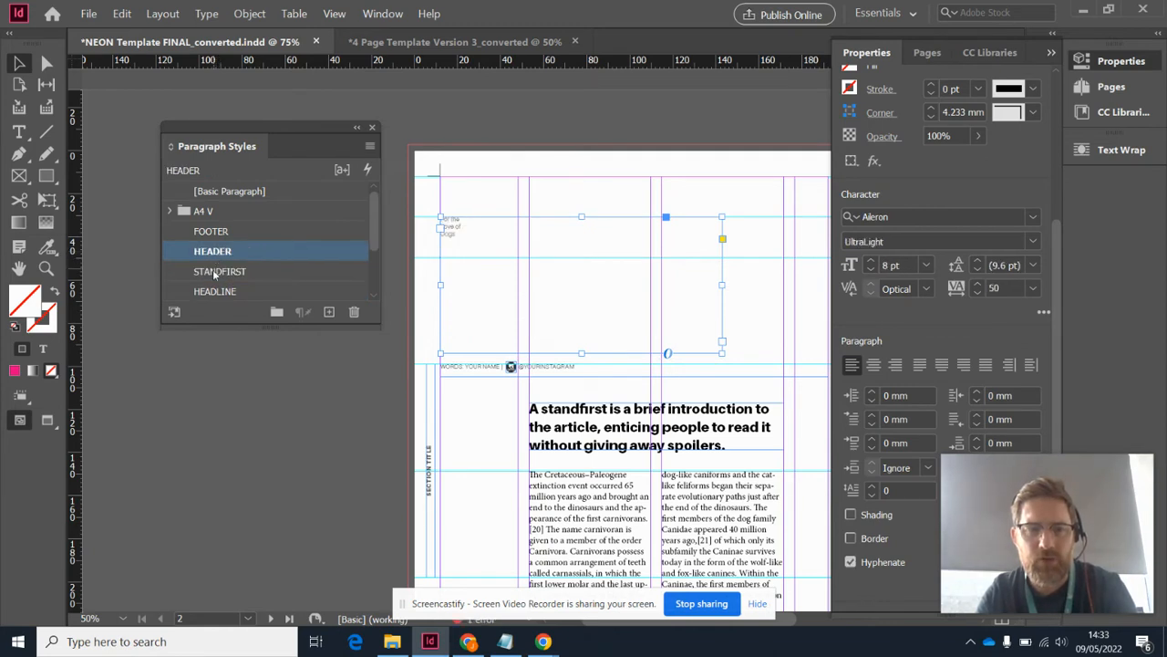
{"action": "scroll", "coordinate": [220, 276], "scroll_direction": "down", "scroll_amount": 1}
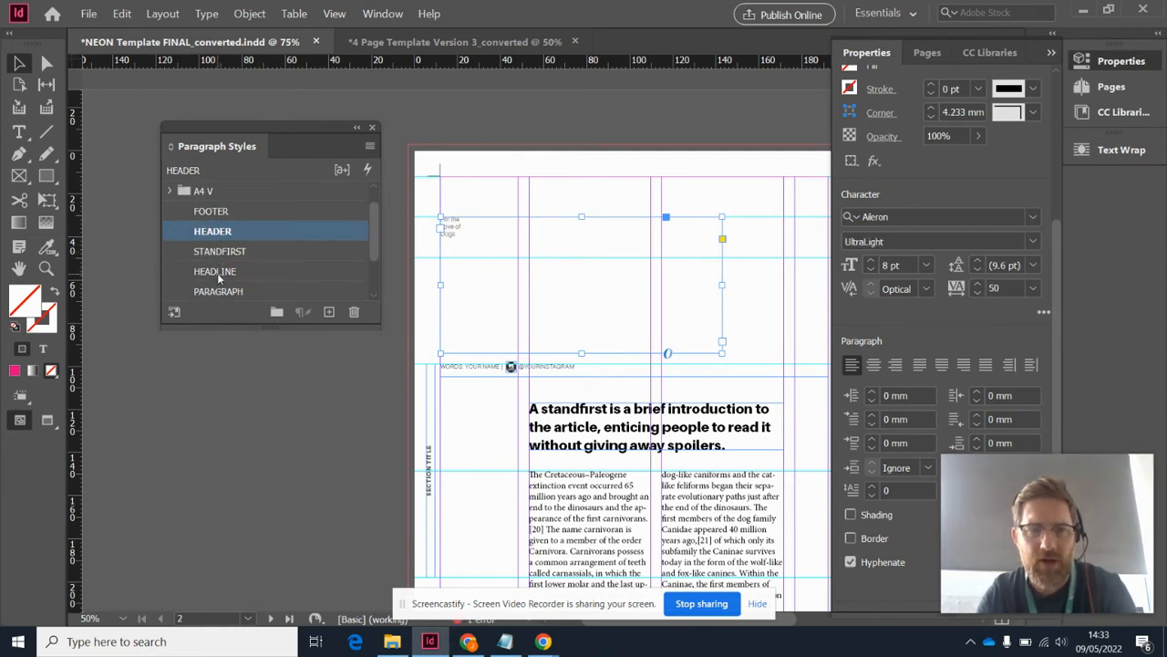
{"action": "left_click", "coordinate": [224, 272]}
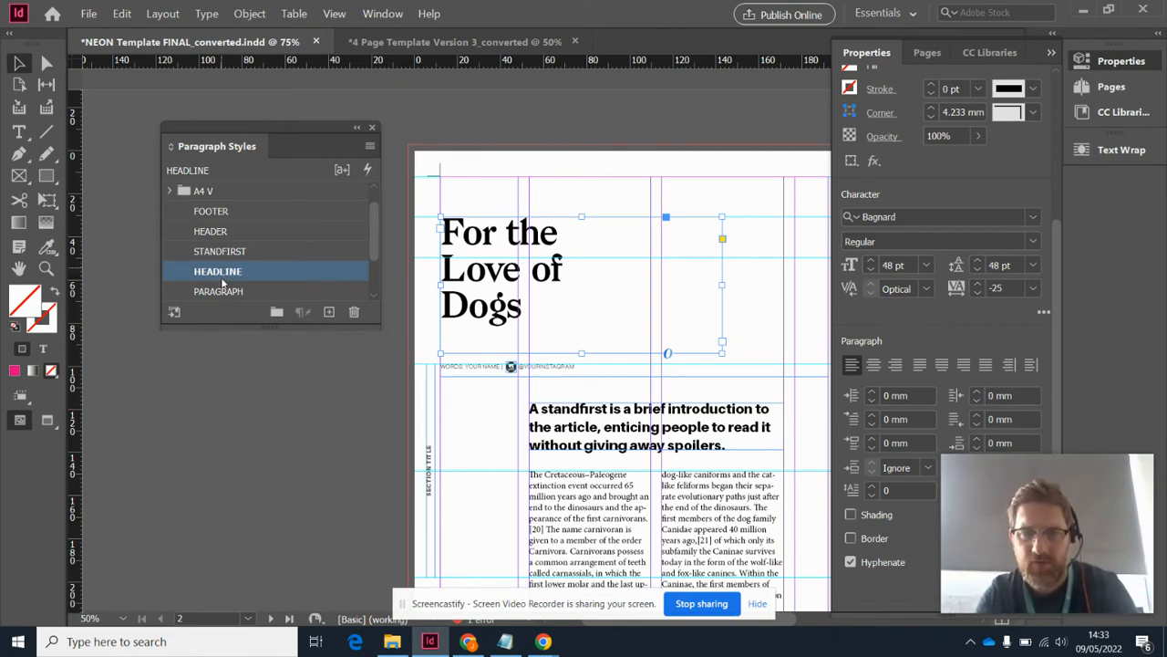
{"action": "left_click", "coordinate": [223, 292]}
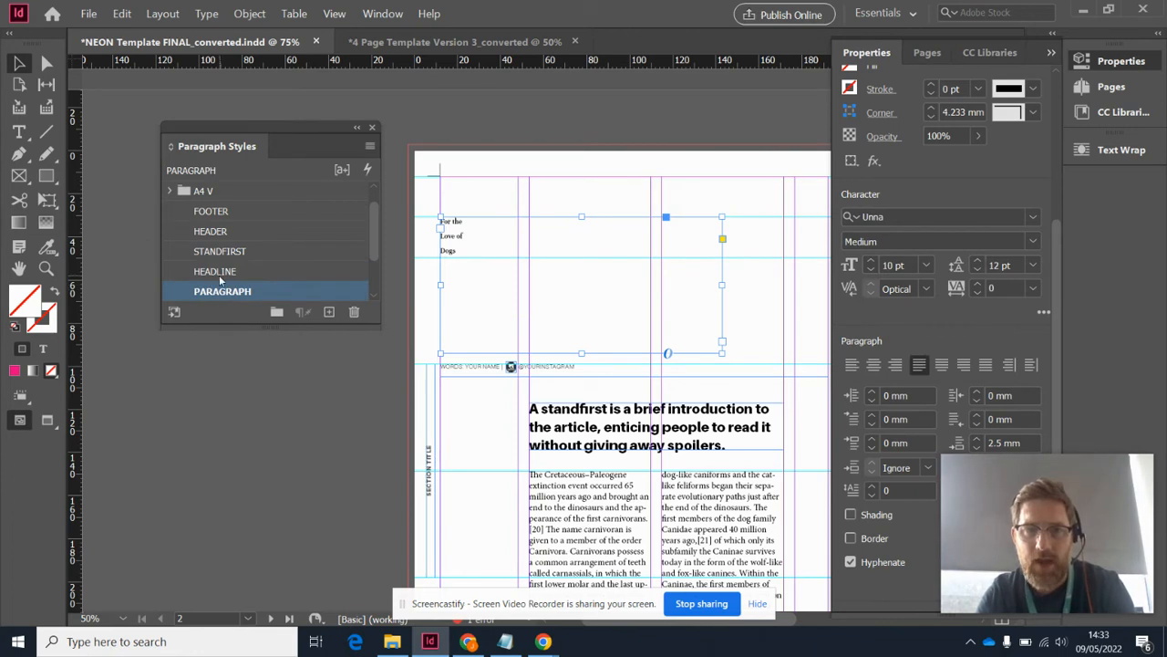
{"action": "left_click", "coordinate": [219, 271]}
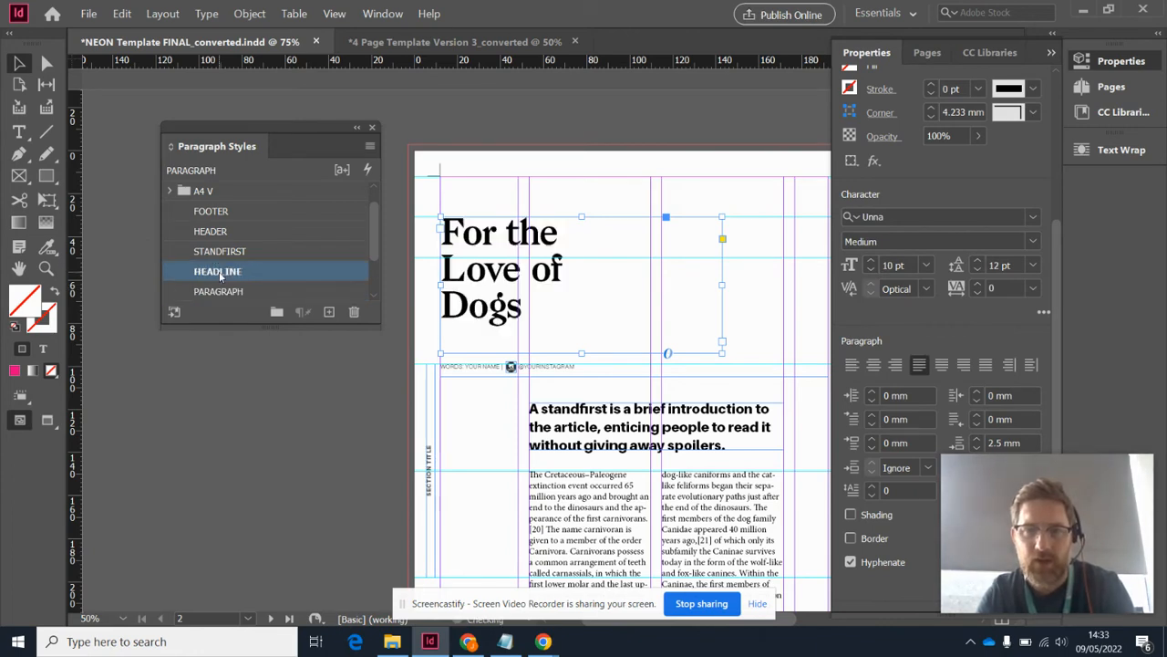
Try the HEADLINE style on the standfirst text and return it to the STANDFIRST style
{"action": "scroll", "coordinate": [220, 277], "scroll_direction": "down", "scroll_amount": 3}
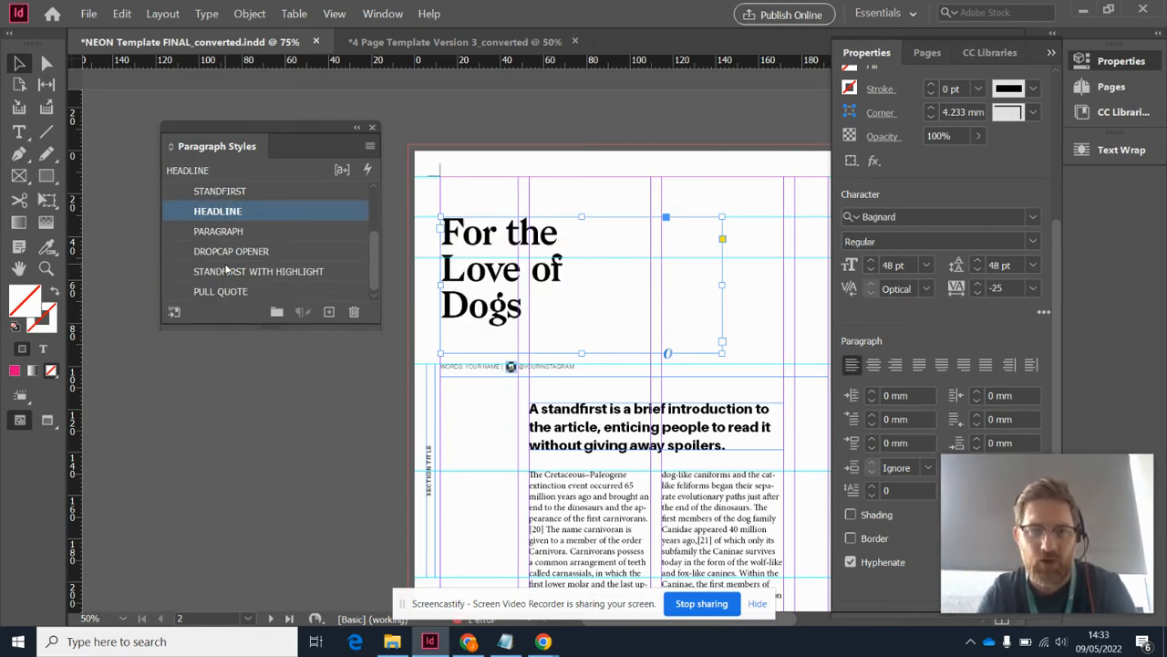
{"action": "left_click", "coordinate": [626, 426]}
{"action": "left_click", "coordinate": [243, 219]}
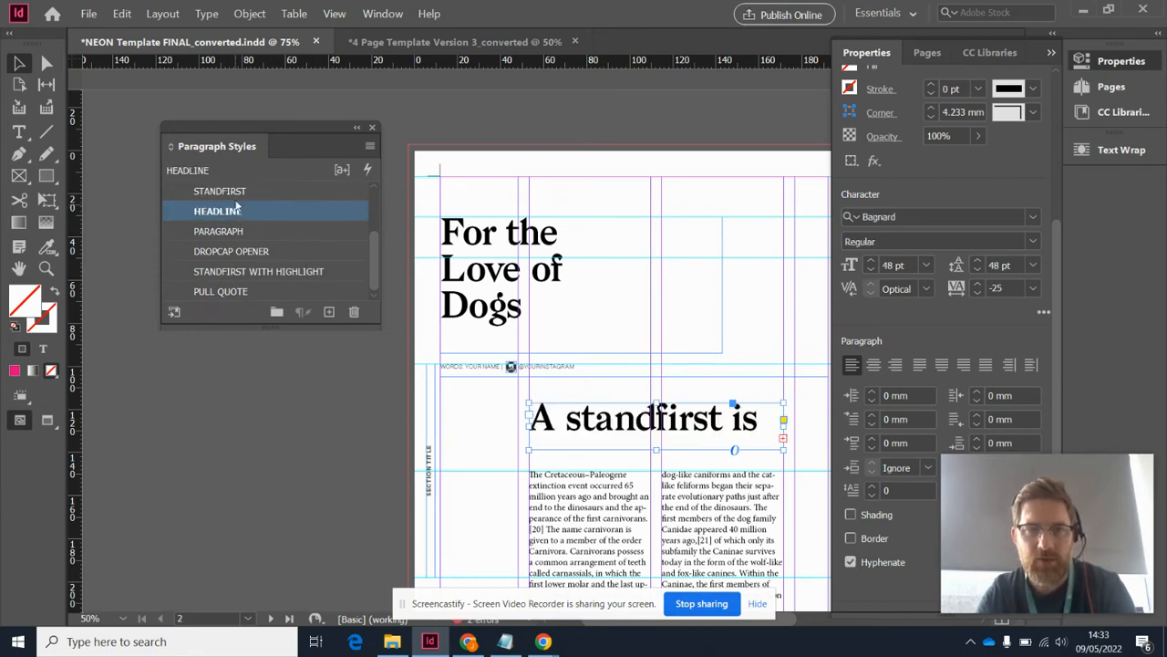
{"action": "left_click", "coordinate": [237, 193]}
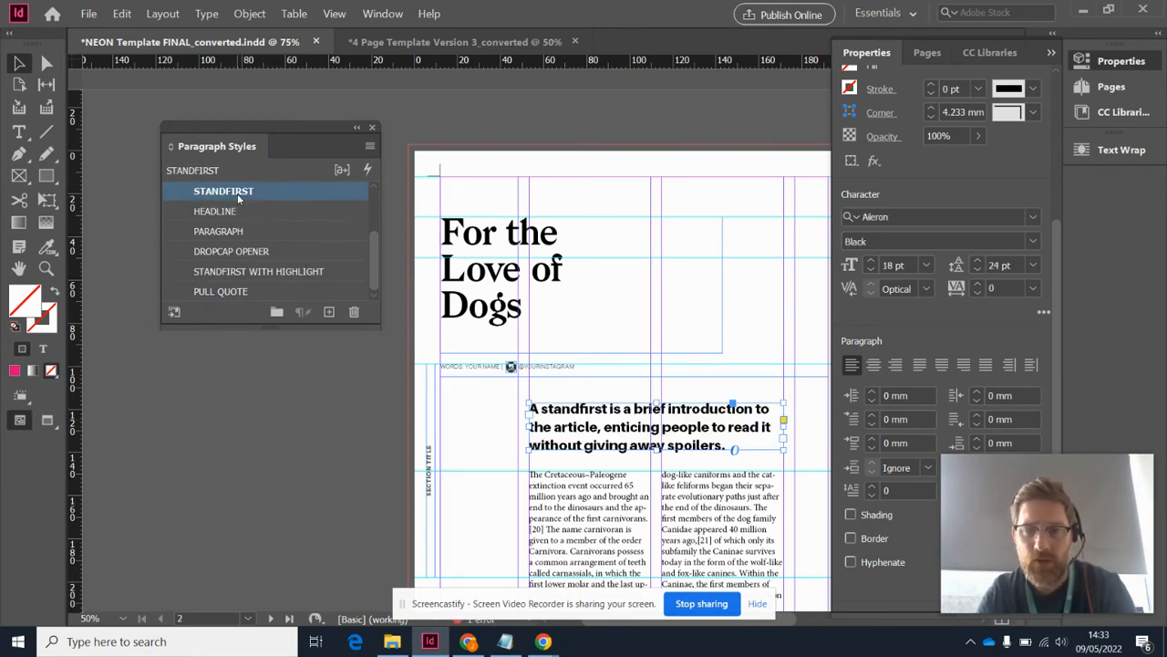
Try to apply the PARAGRAPH style to the two-column body text frame as a whole
{"action": "left_click", "coordinate": [566, 507]}
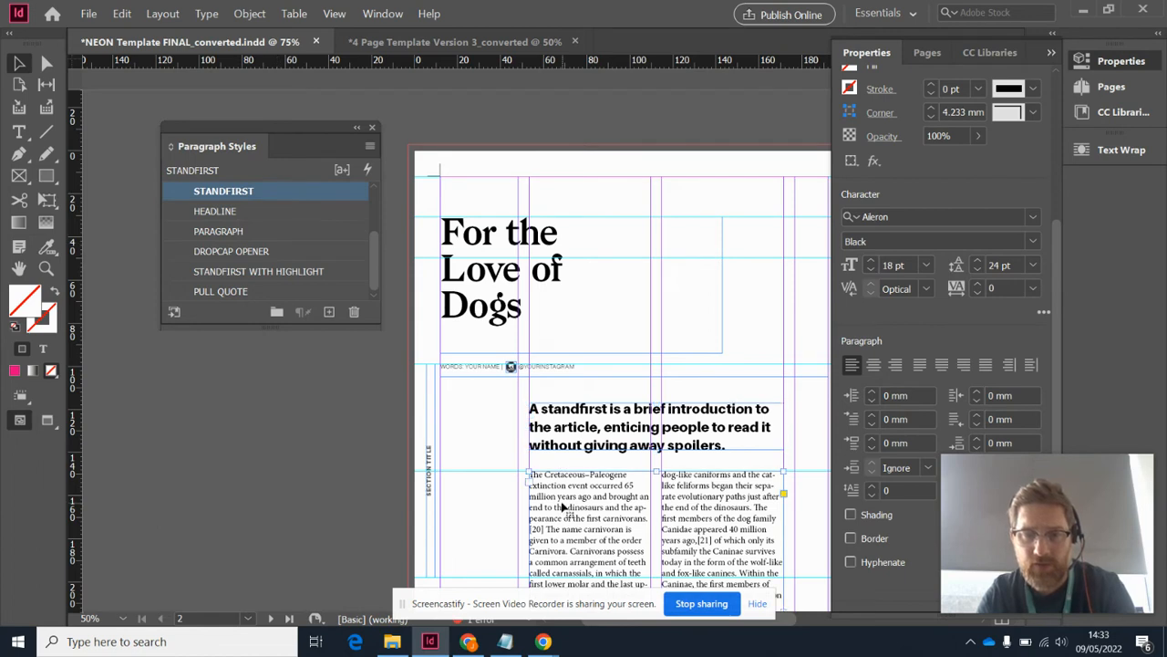
{"action": "left_click", "coordinate": [264, 239]}
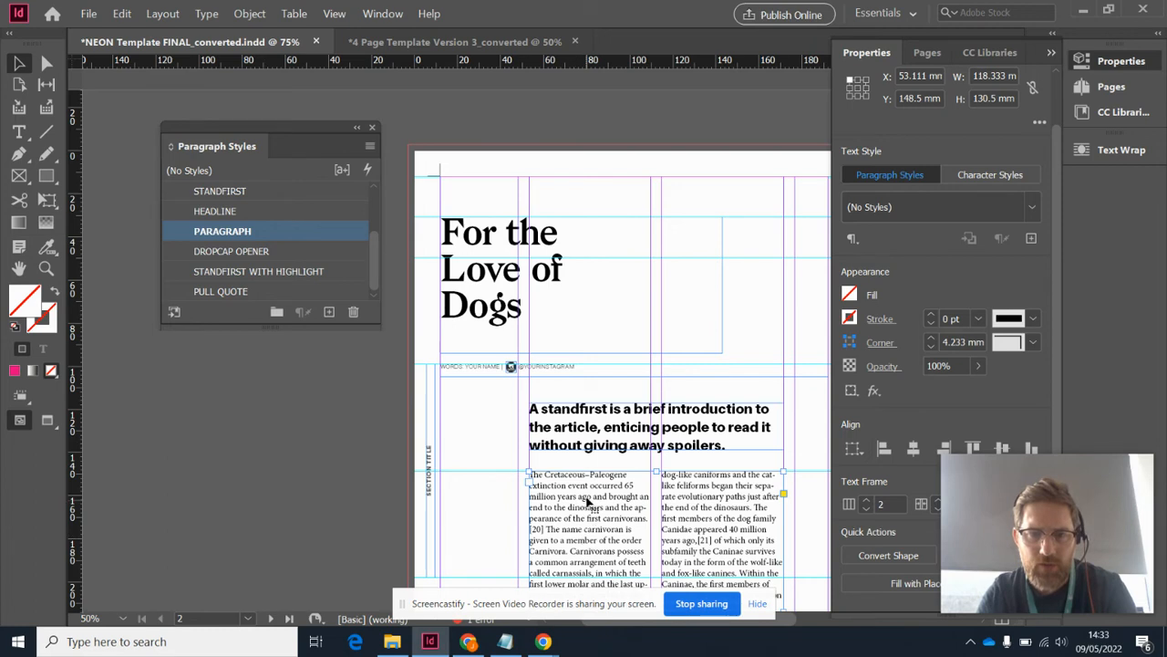
Apply the DROPCAP OPENER style to the opening paragraph of the body text
{"action": "scroll", "coordinate": [591, 507], "scroll_direction": "down", "scroll_amount": 2}
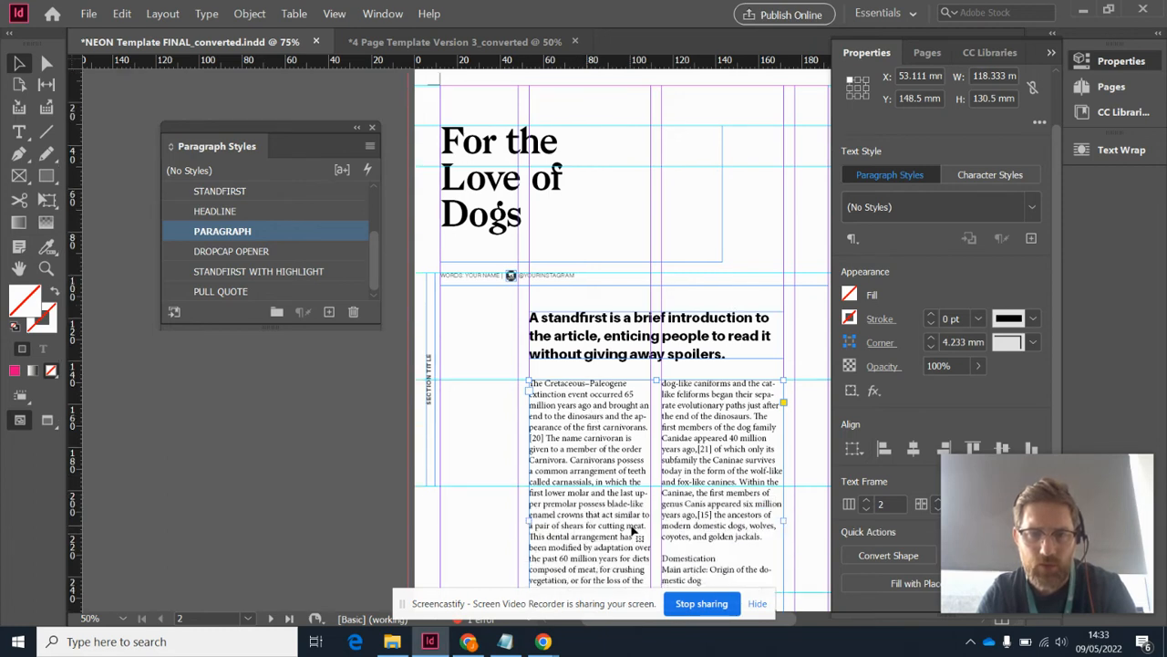
{"action": "scroll", "coordinate": [631, 533], "scroll_direction": "down", "scroll_amount": 2}
{"action": "double_click", "coordinate": [590, 545]}
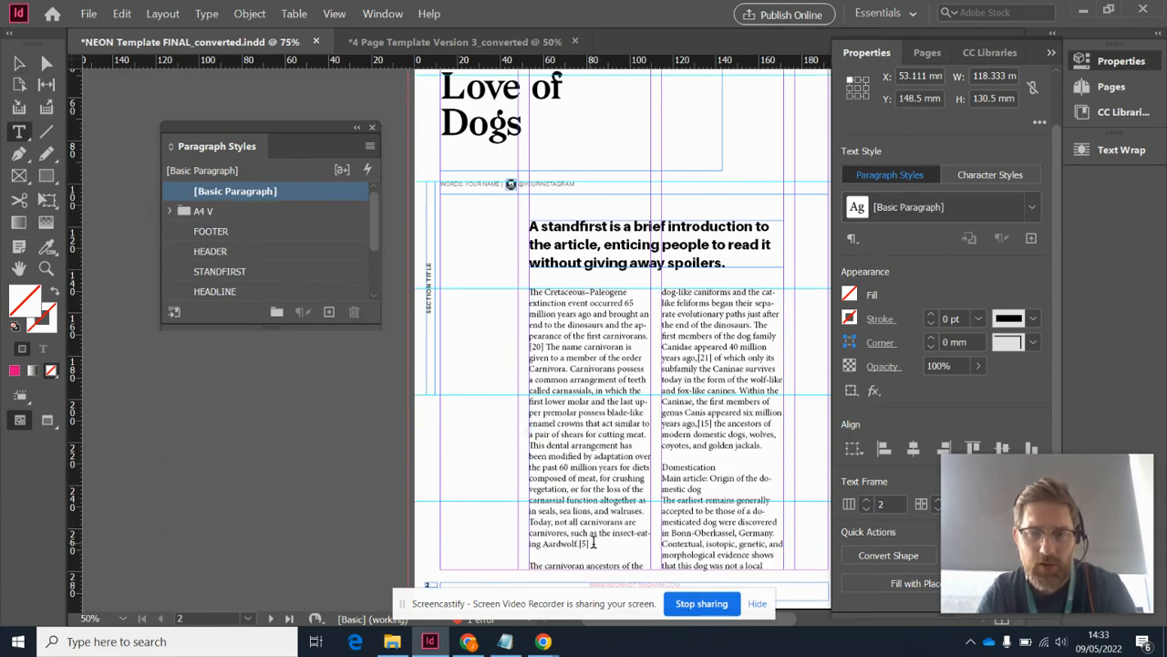
{"action": "left_click_drag", "start_coordinate": [590, 545], "coordinate": [485, 296]}
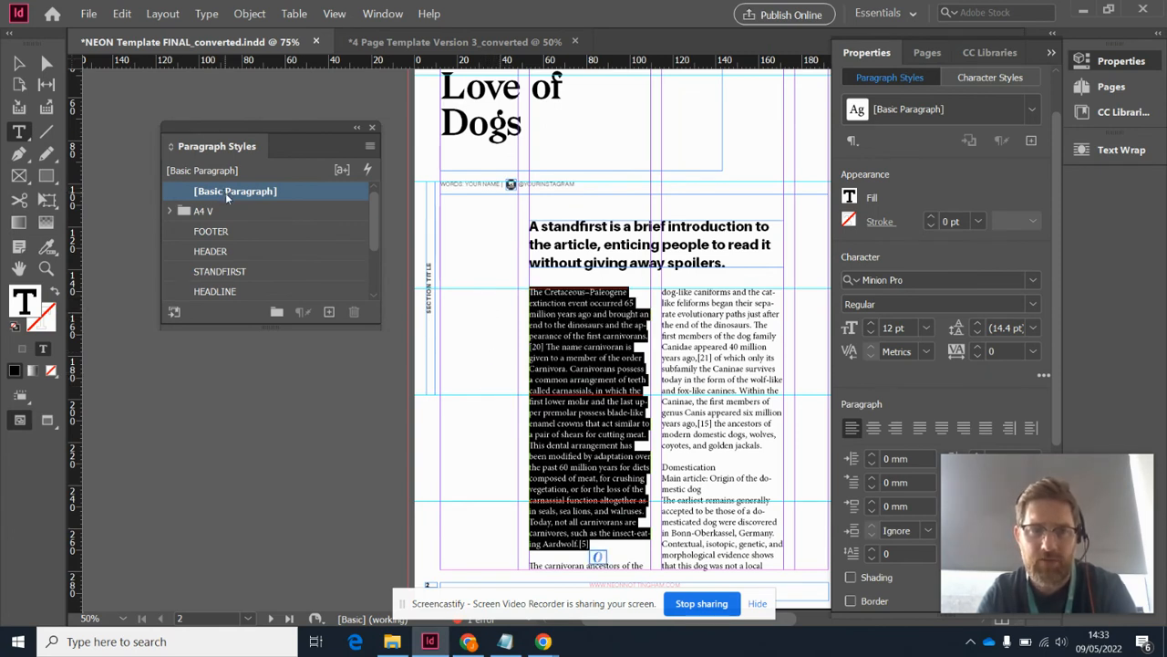
{"action": "left_click_drag", "start_coordinate": [372, 234], "coordinate": [372, 266]}
{"action": "left_click", "coordinate": [290, 271]}
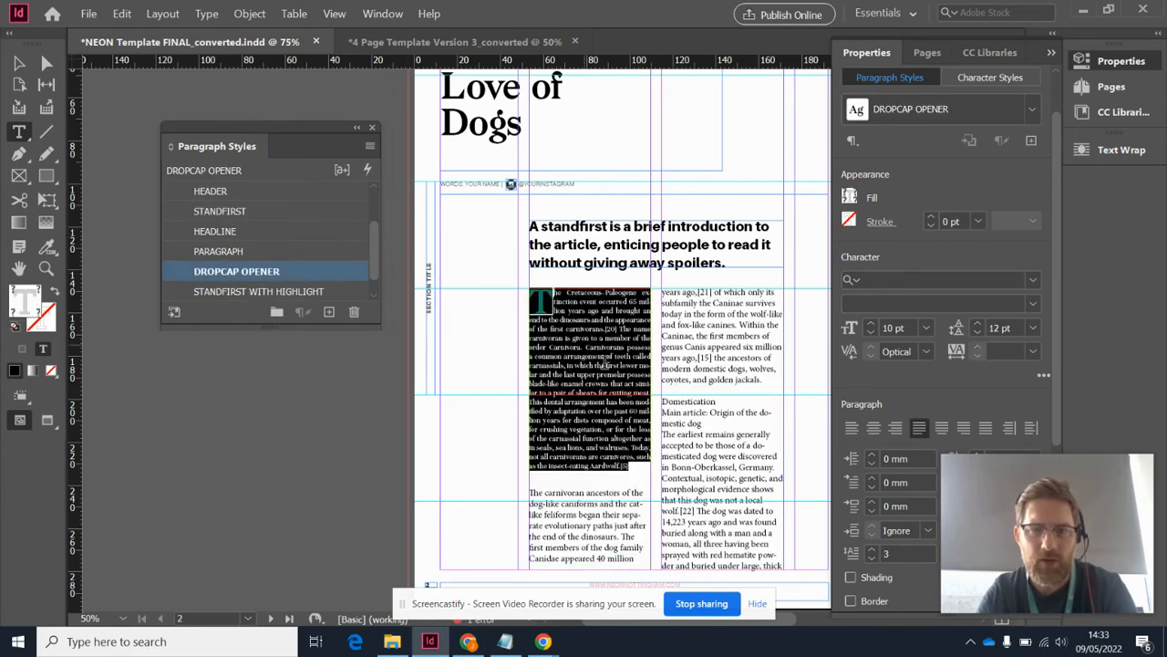
{"action": "left_click", "coordinate": [705, 368]}
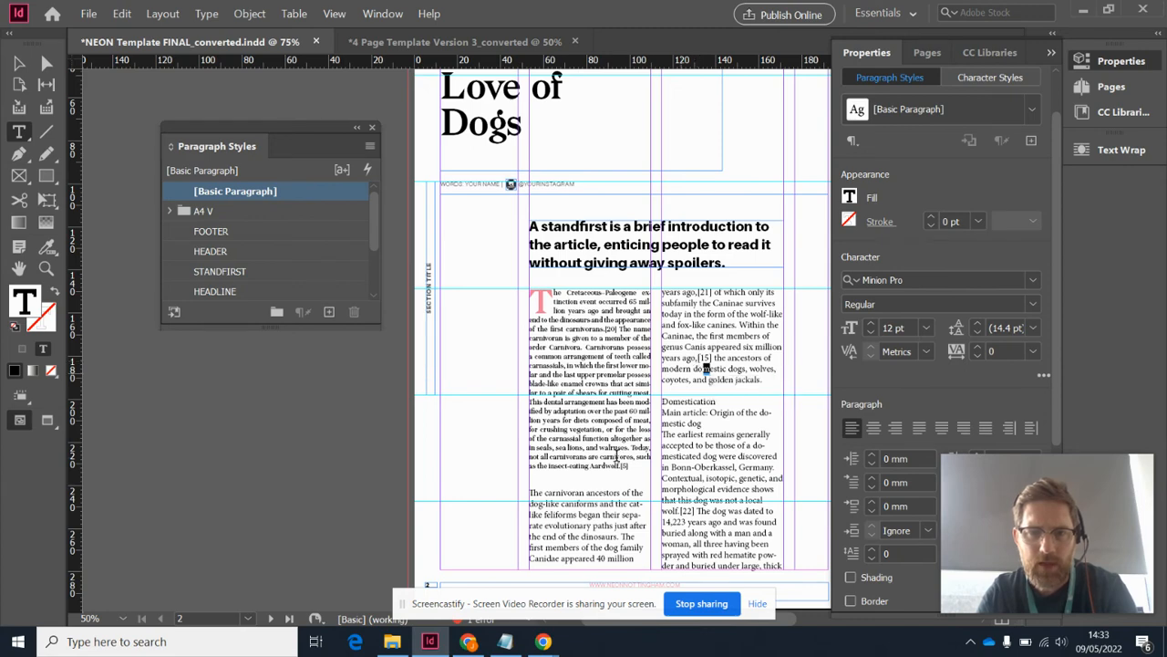
Apply the PARAGRAPH style to the body text from "The carnivoran ancestors" through the end of the second column
{"action": "left_click_drag", "start_coordinate": [530, 502], "coordinate": [942, 554]}
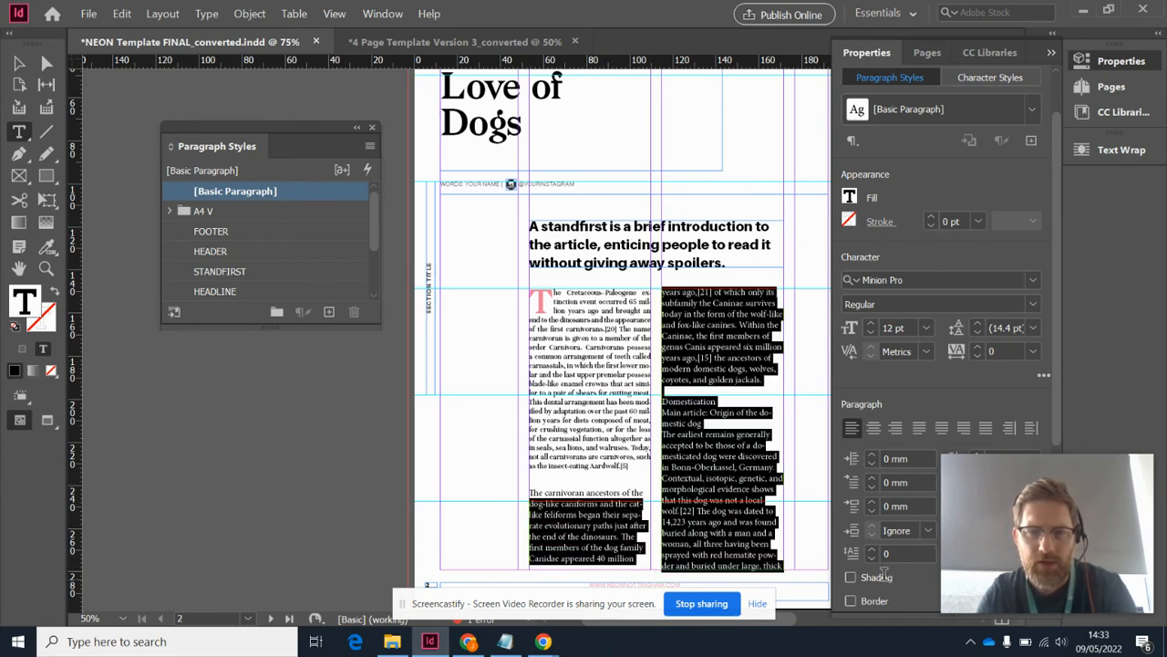
{"action": "left_click", "coordinate": [587, 390]}
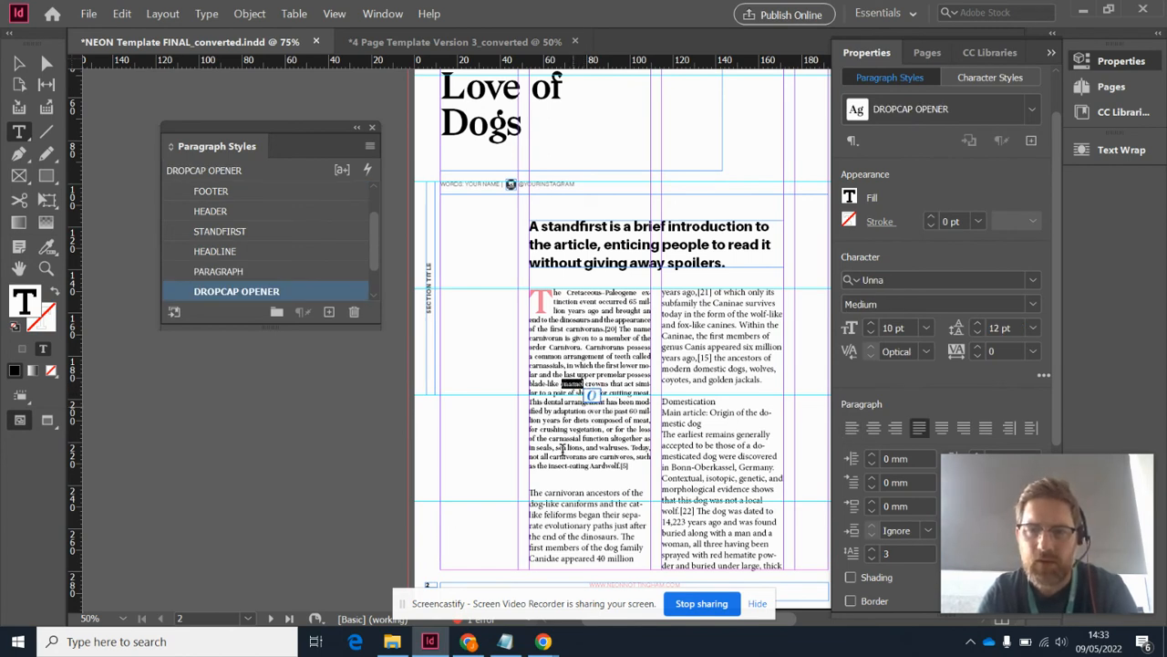
{"action": "triple_click", "coordinate": [575, 494]}
{"action": "left_click_drag", "start_coordinate": [575, 502], "coordinate": [746, 581]}
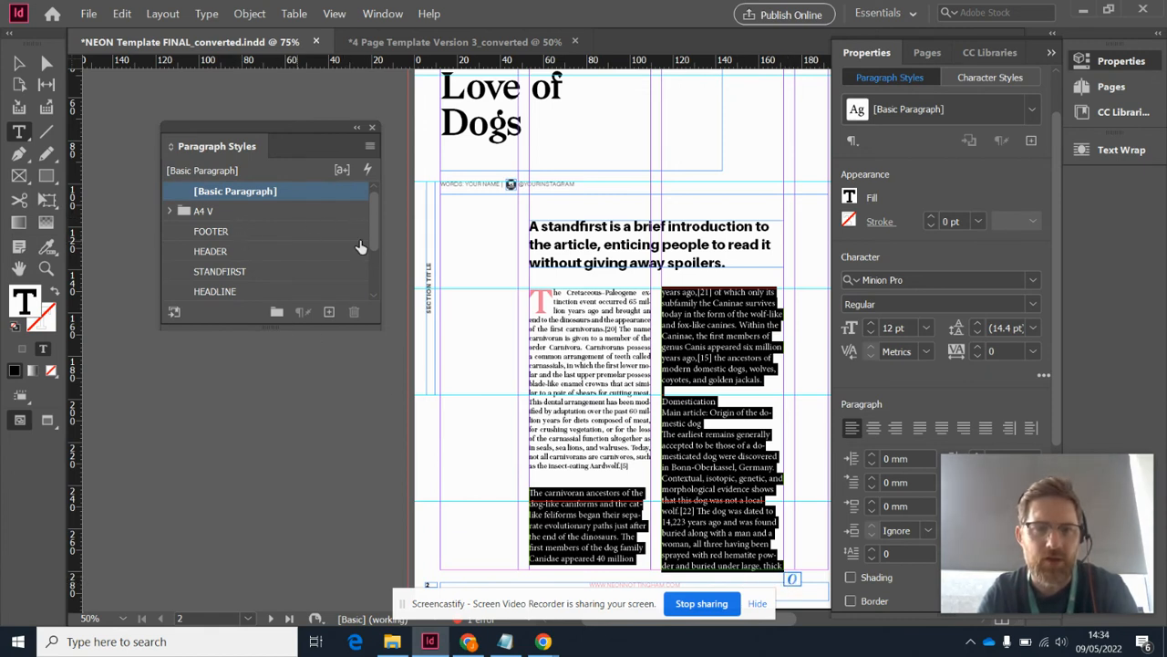
{"action": "left_click_drag", "start_coordinate": [373, 236], "coordinate": [375, 266]}
{"action": "left_click", "coordinate": [254, 258]}
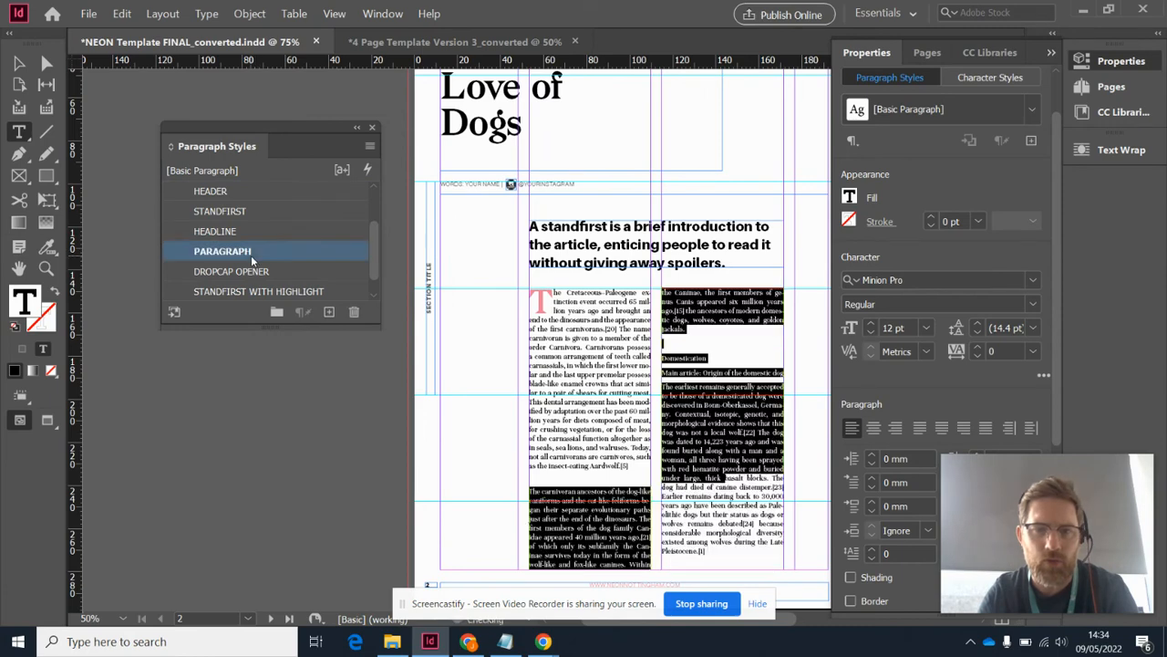
{"action": "left_click", "coordinate": [699, 365]}
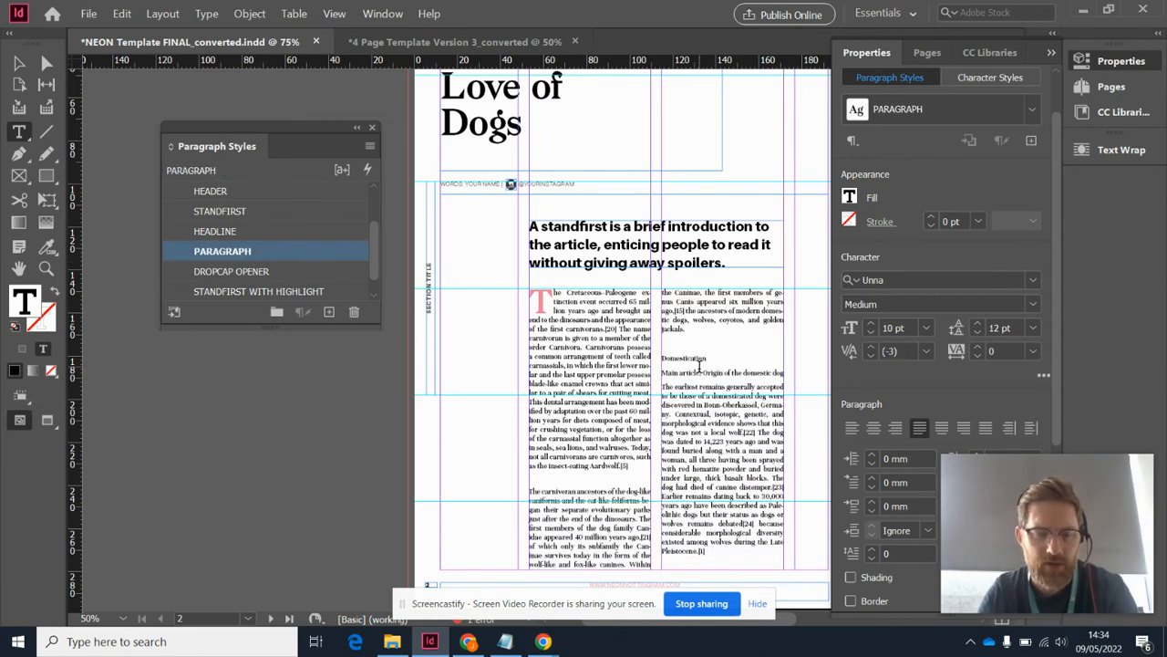
Select the entire body story and apply the PARAGRAPH style to all of it
{"action": "left_click", "coordinate": [601, 368]}
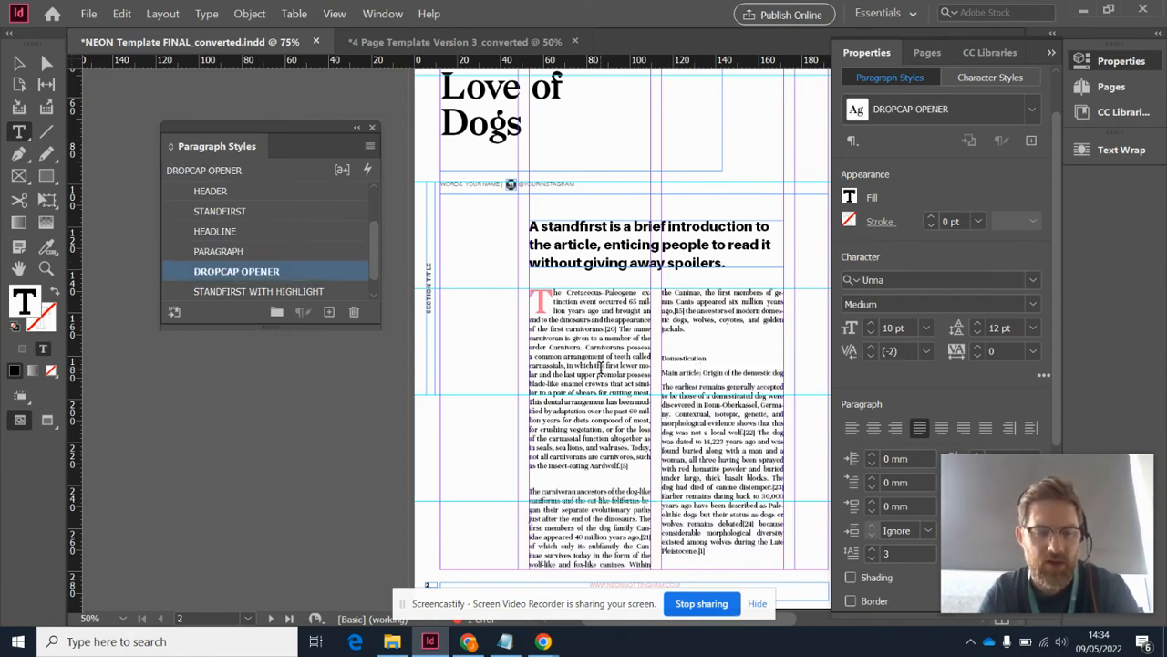
{"action": "key", "text": "ctrl+a"}
{"action": "left_click", "coordinate": [626, 467]}
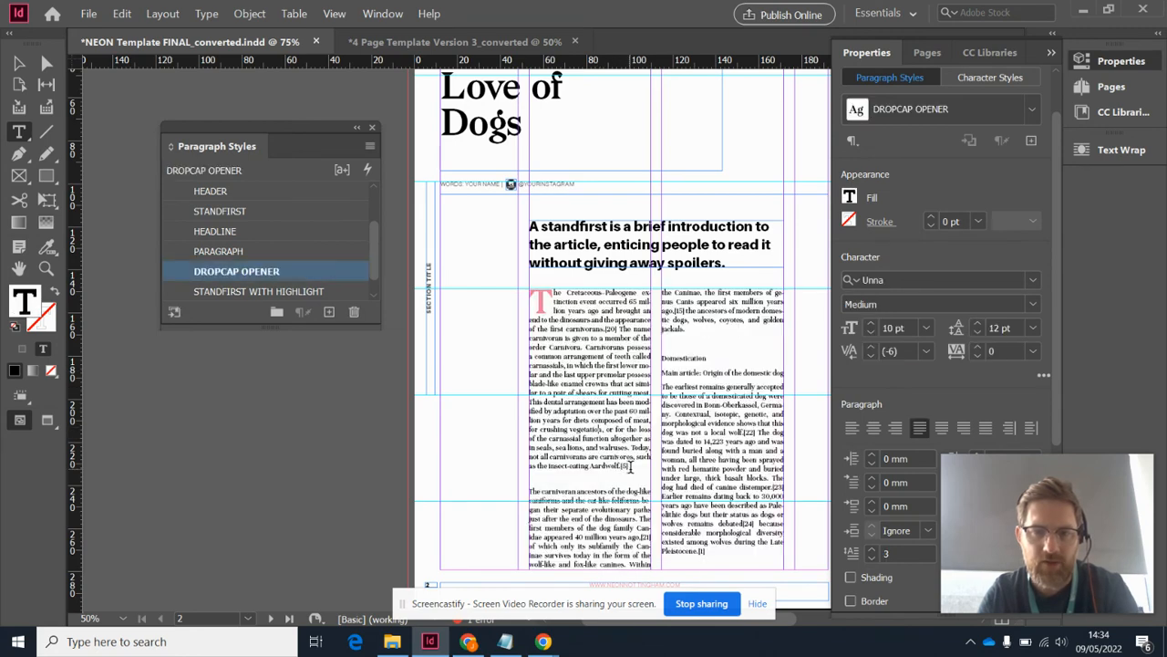
{"action": "key", "text": "ctrl+a"}
{"action": "left_click", "coordinate": [222, 251]}
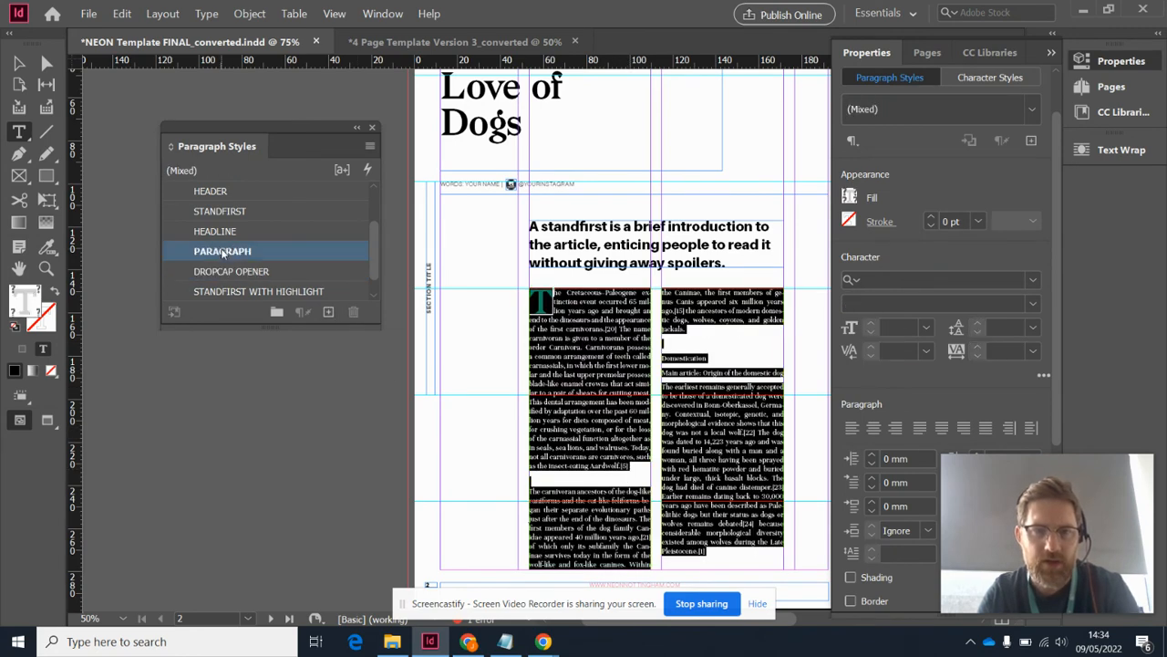
{"action": "left_click", "coordinate": [624, 381]}
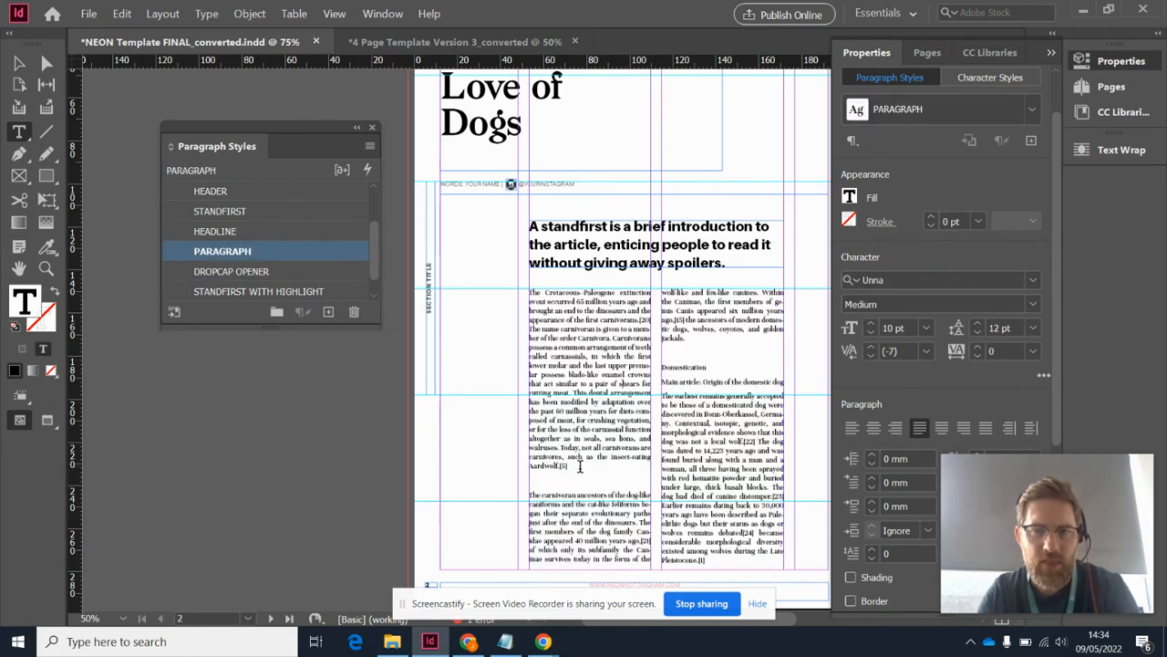
Give the first body paragraph, starting "The Cretaceous–Paleogene extinction", the DROPCAP OPENER style
{"action": "left_click_drag", "start_coordinate": [580, 467], "coordinate": [516, 290]}
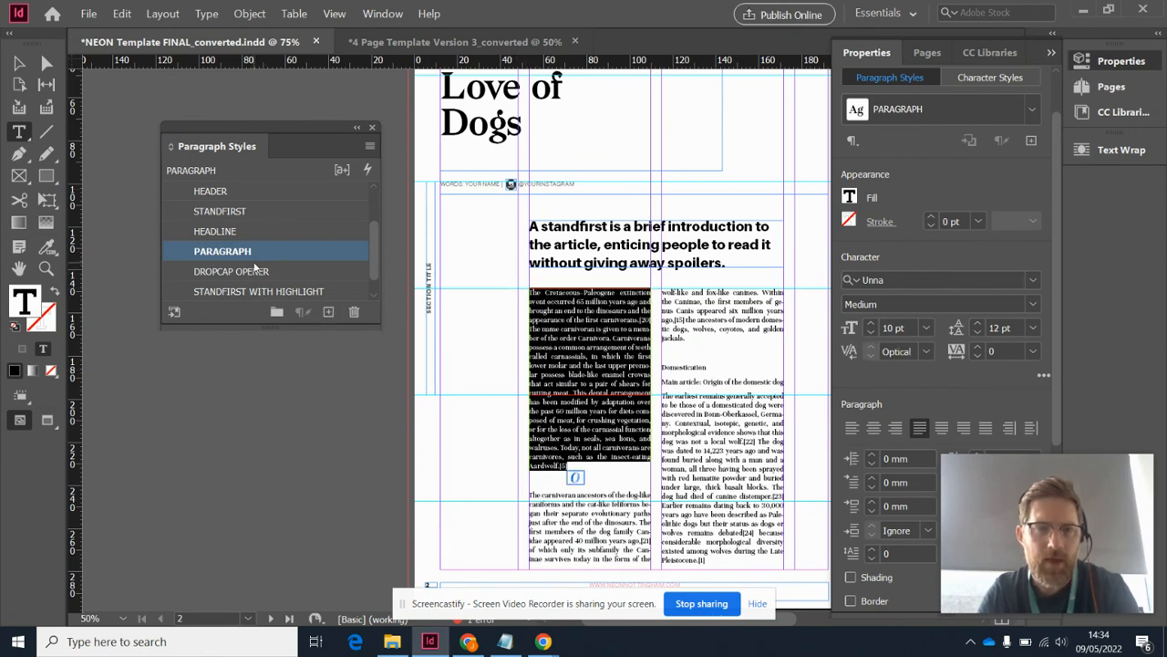
{"action": "left_click", "coordinate": [255, 271]}
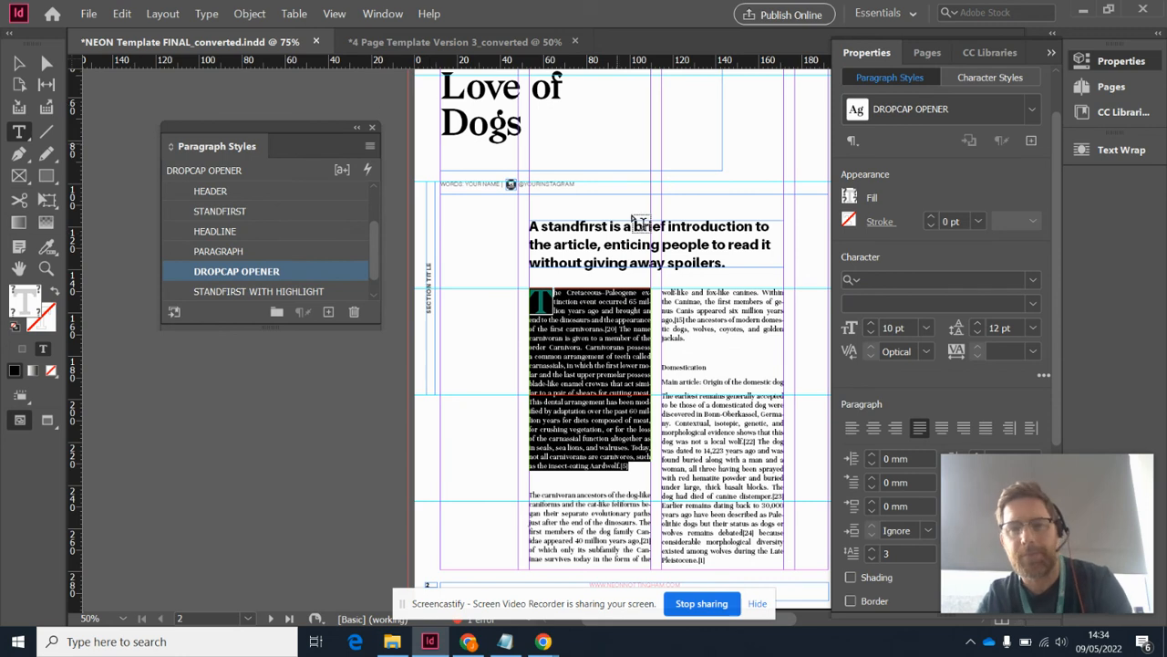
{"action": "left_click", "coordinate": [673, 294]}
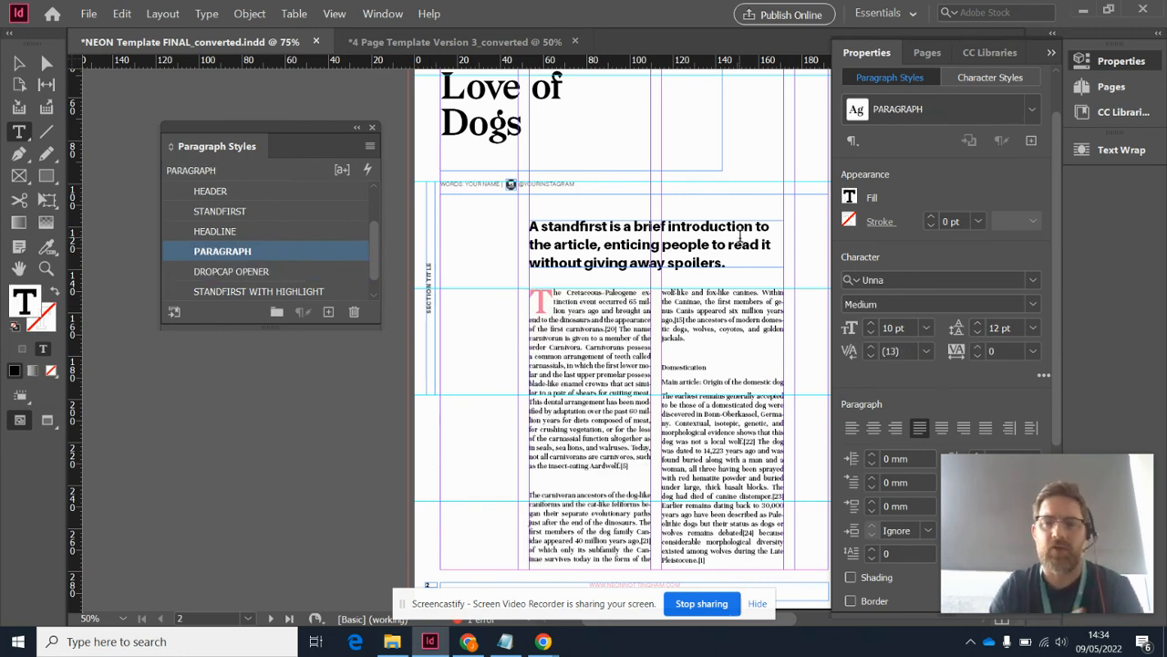